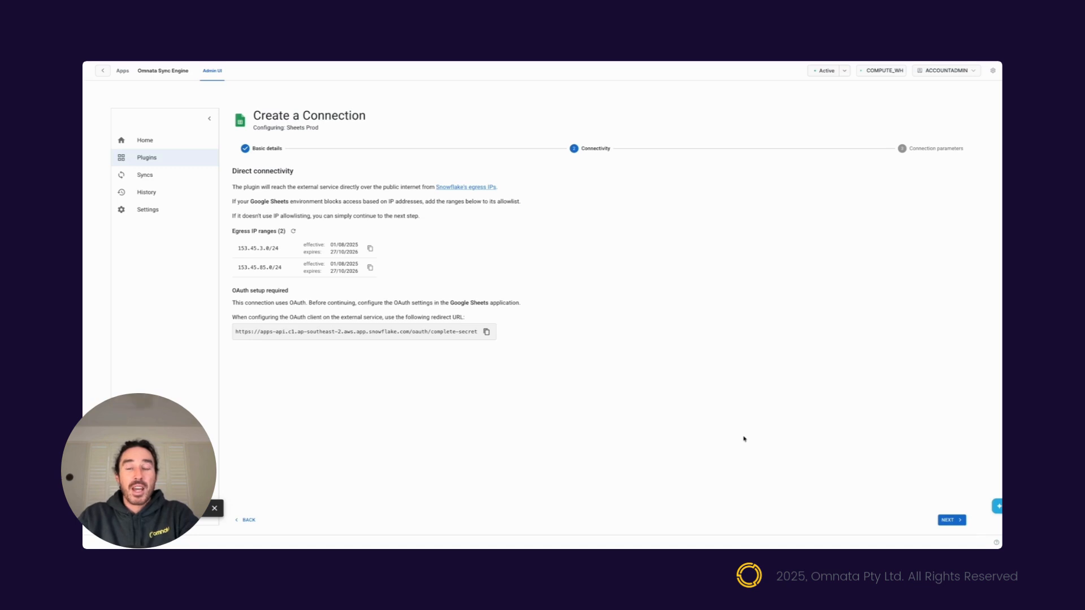
Proceed to the connection parameters, fill in the GCP client ID and client secret, and save the OAuth integration details
click(952, 519)
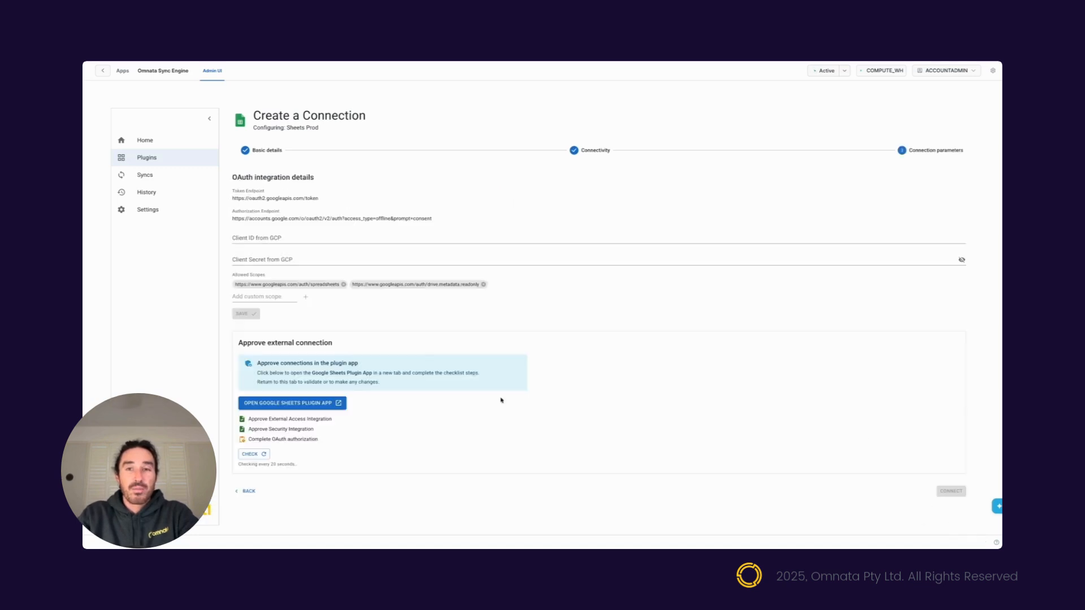
click(268, 241)
click(305, 282)
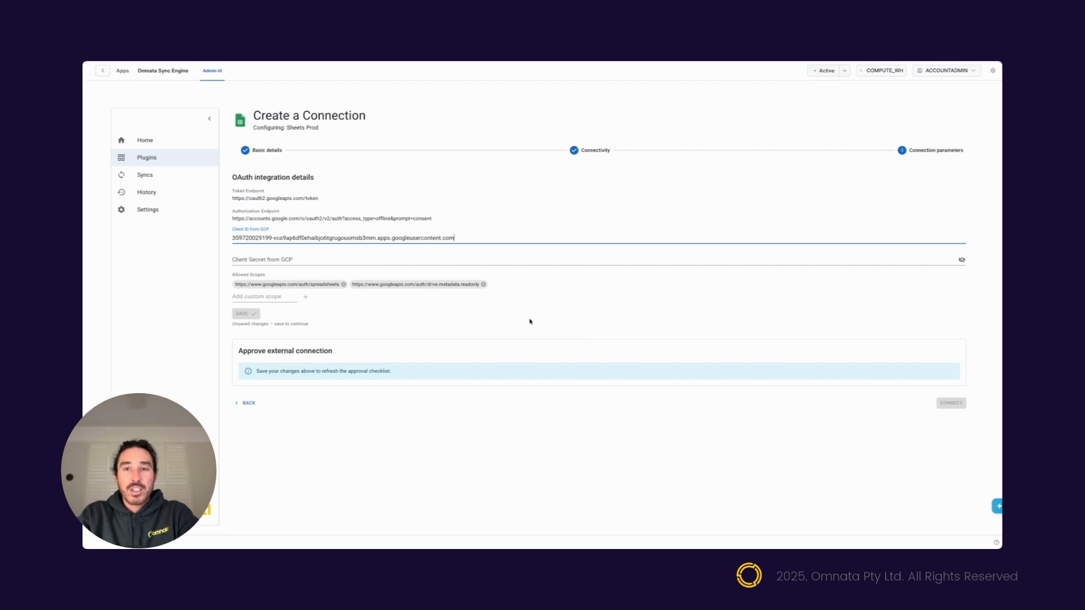
click(365, 262)
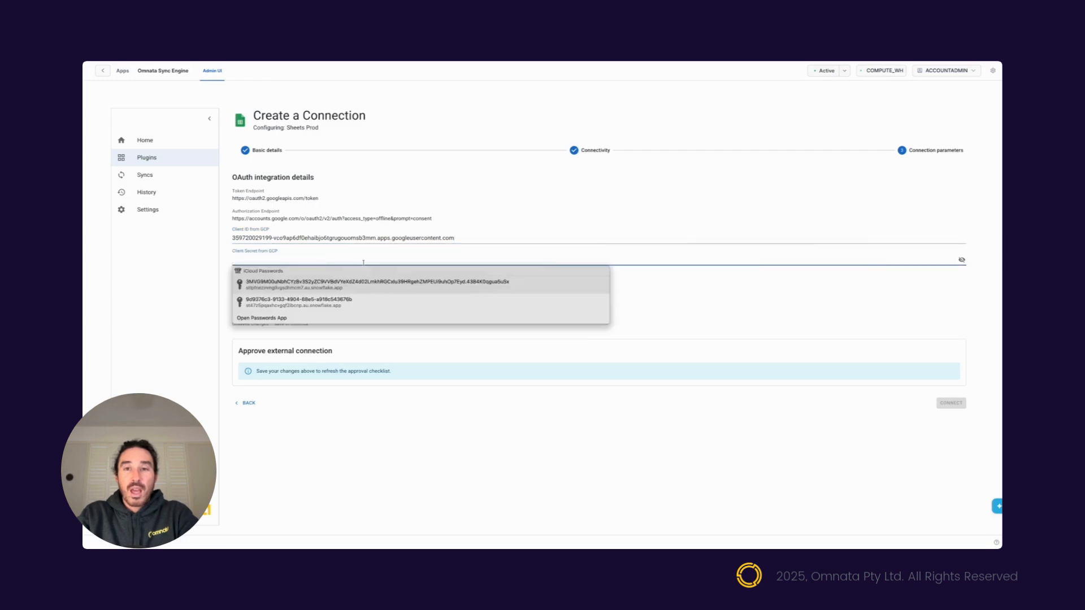
click(373, 284)
click(248, 314)
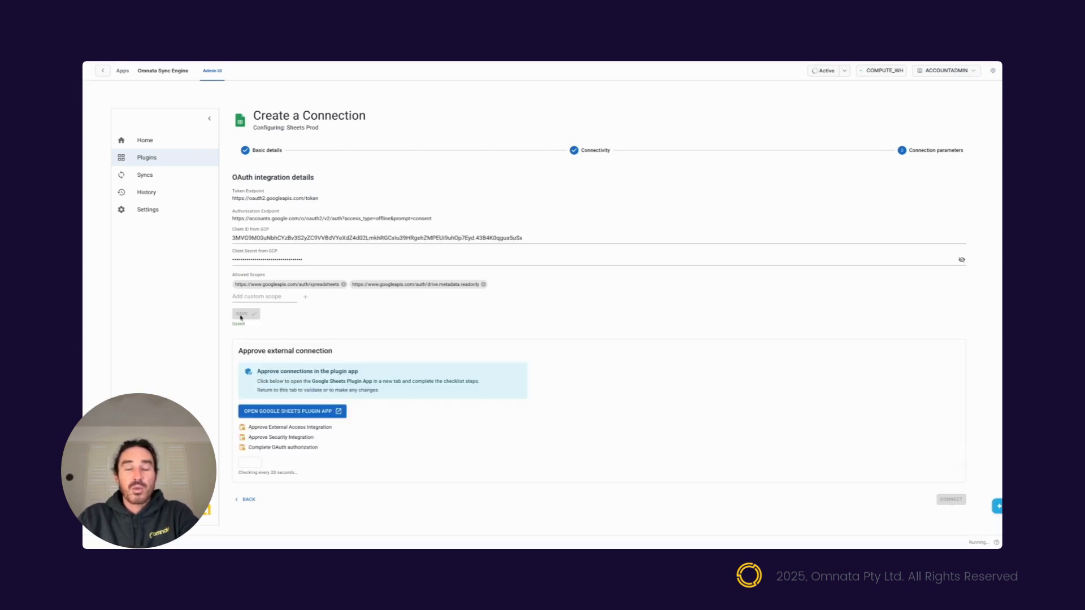
Open the Google Sheets plugin app and approve its external access integration and security integration for the sheets-prod connection
click(291, 411)
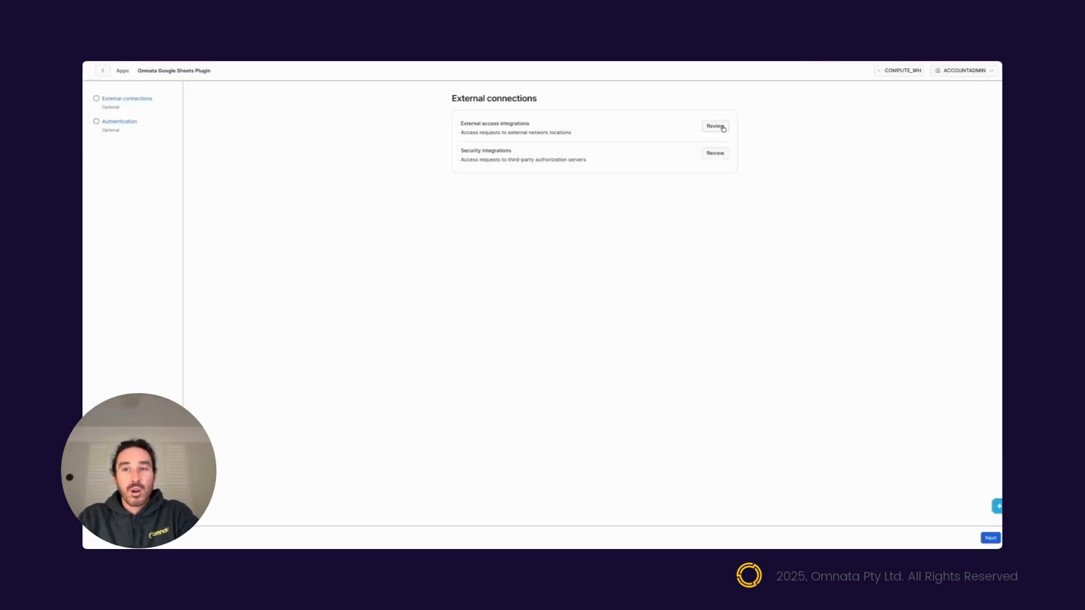
click(724, 128)
click(614, 217)
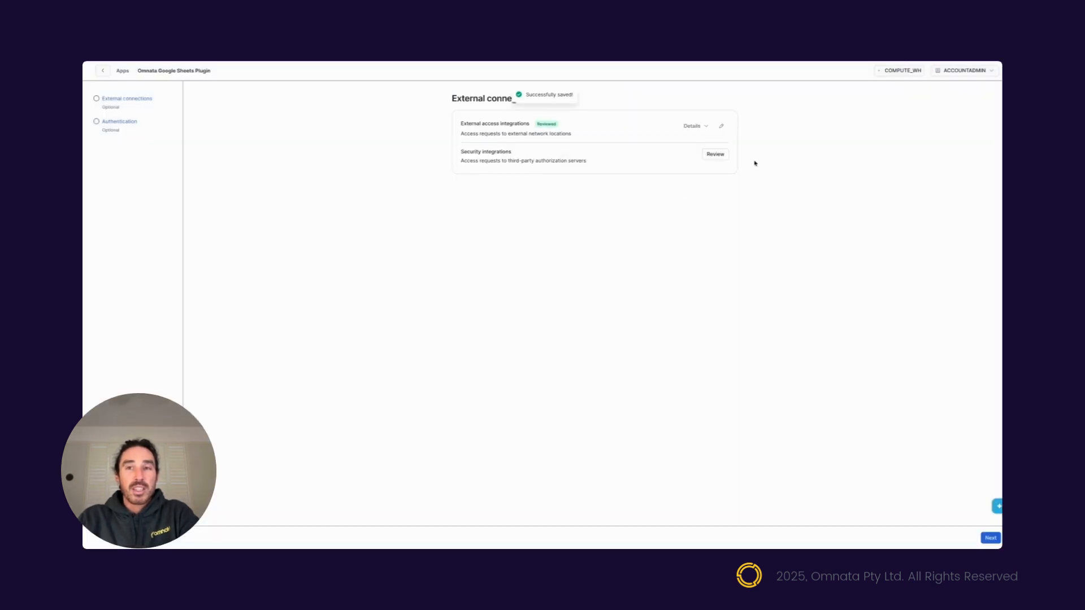
click(715, 158)
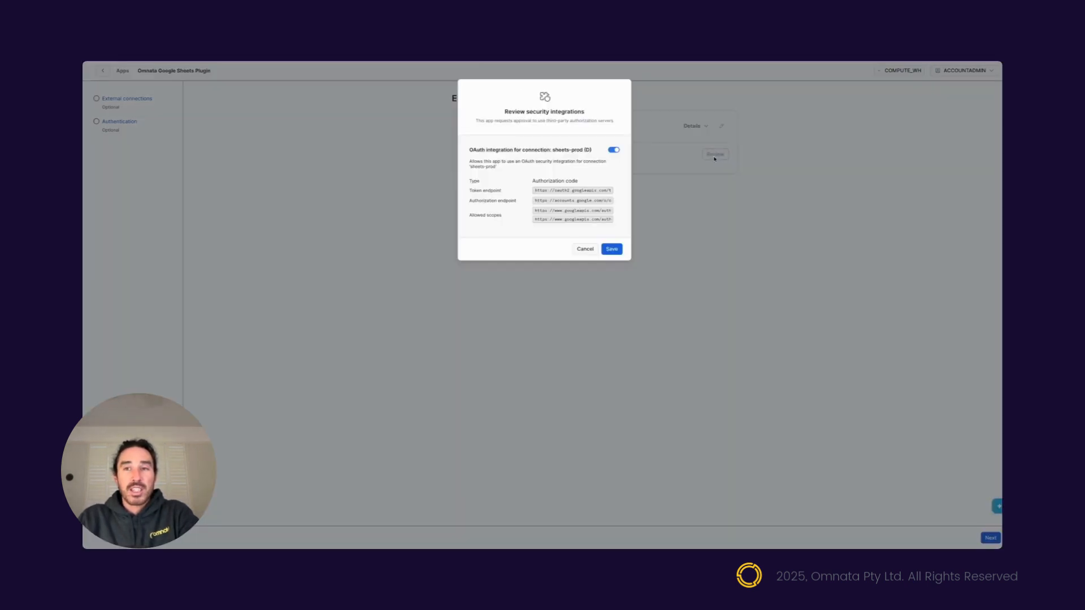
click(604, 252)
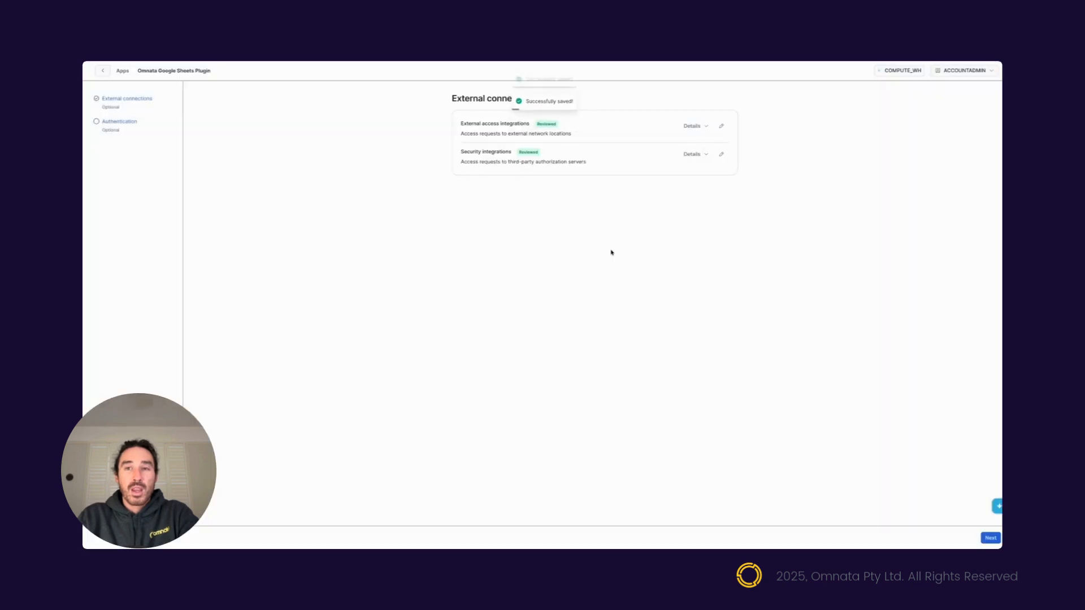
click(991, 539)
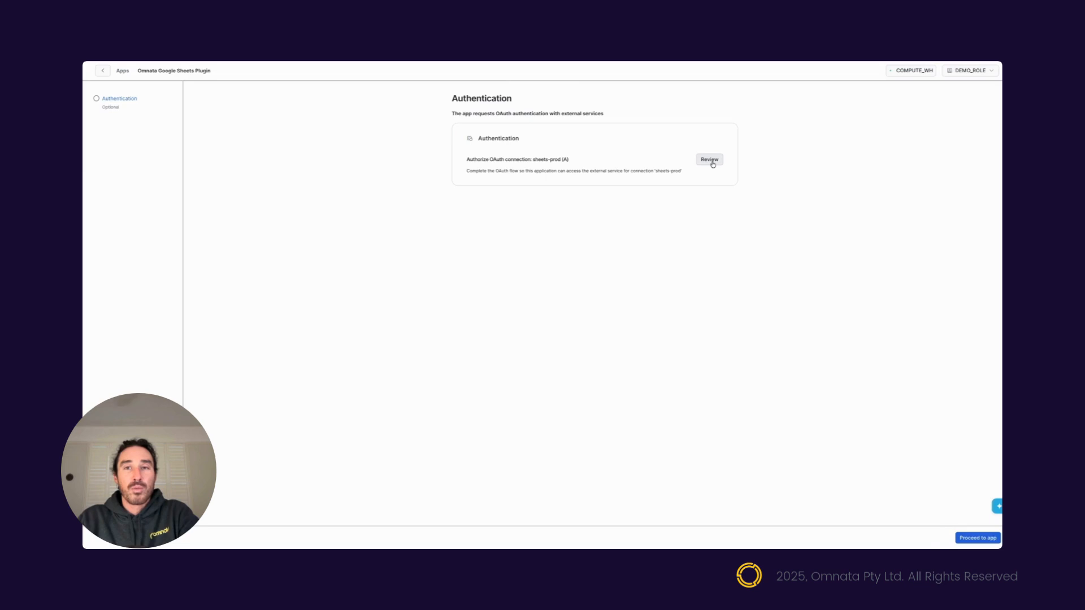
Authenticate the sheets-prod OAuth connection with the Google account and allow Omnata Sync the requested access
click(710, 161)
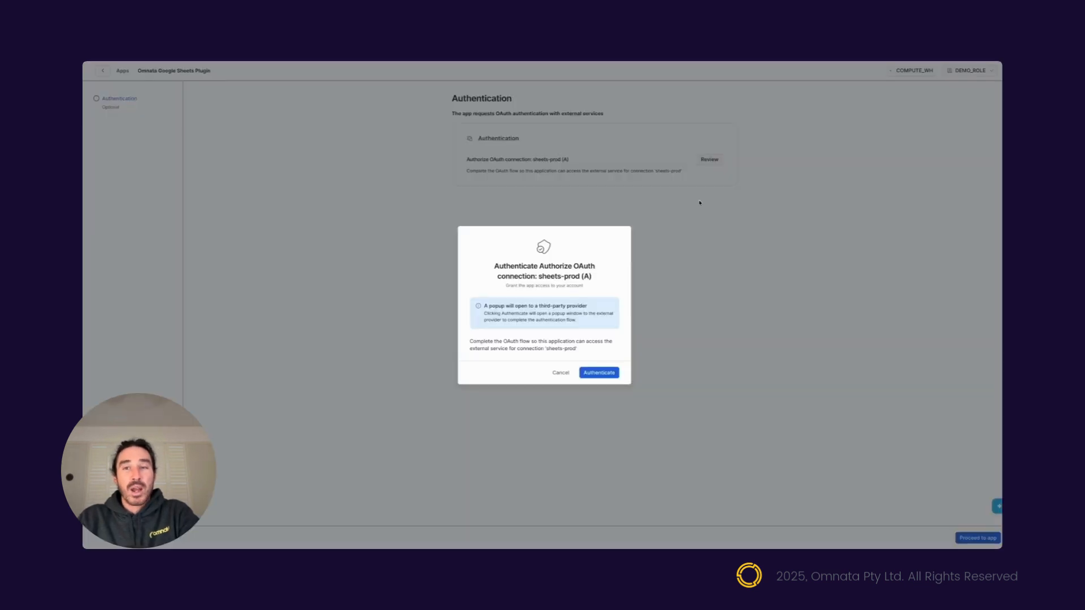
click(596, 374)
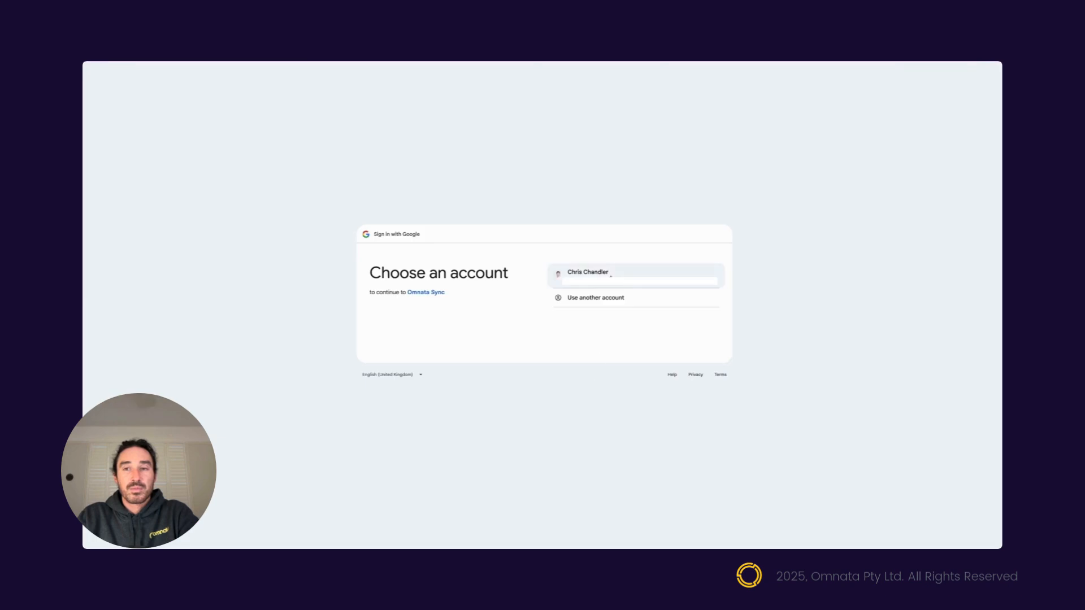
click(611, 275)
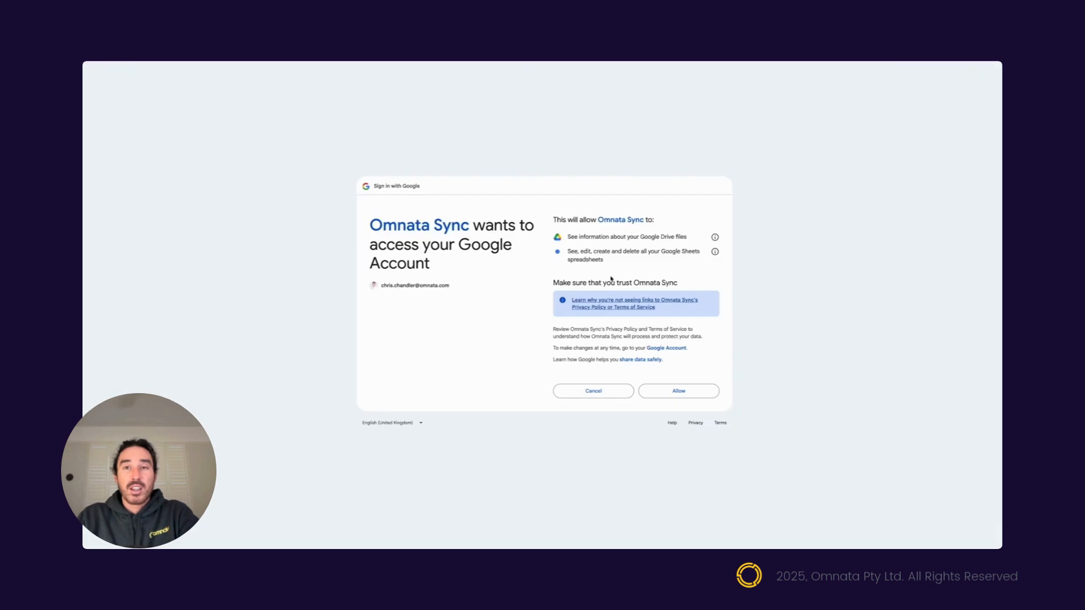
click(666, 391)
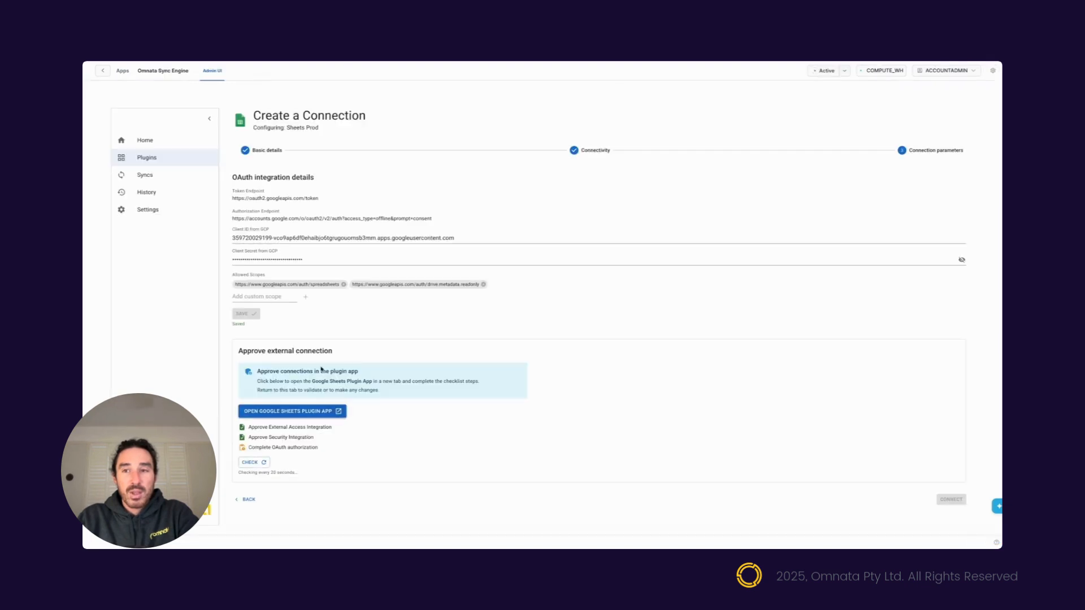
Recheck the approval checklist and connect the Sheets Prod connection
click(252, 463)
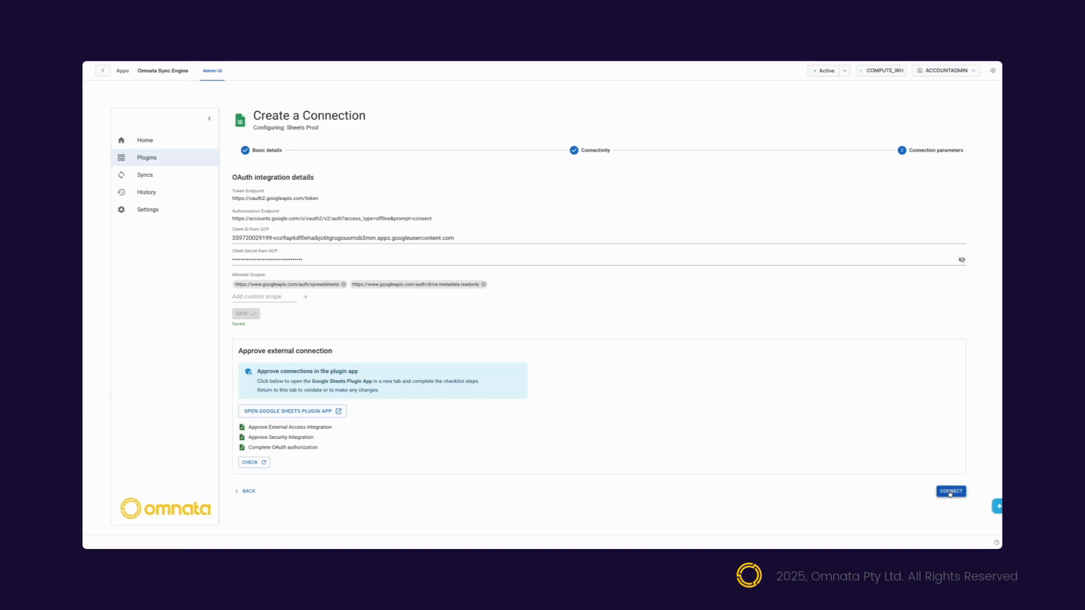
click(950, 492)
click(948, 515)
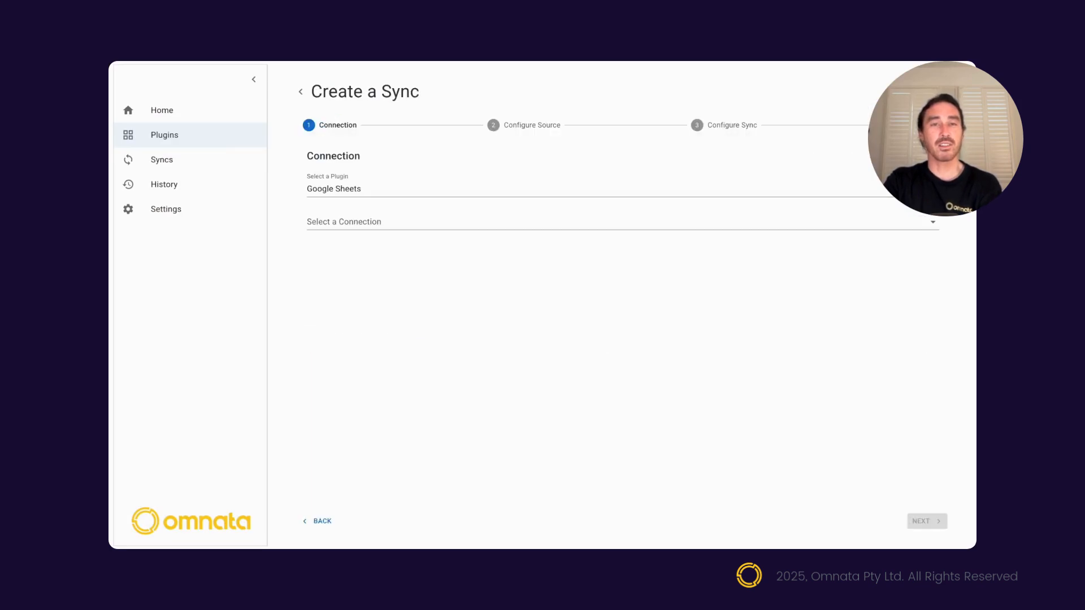
Choose the existing Google Sheets demo connection for the sync and set its direction to Inbound
click(509, 229)
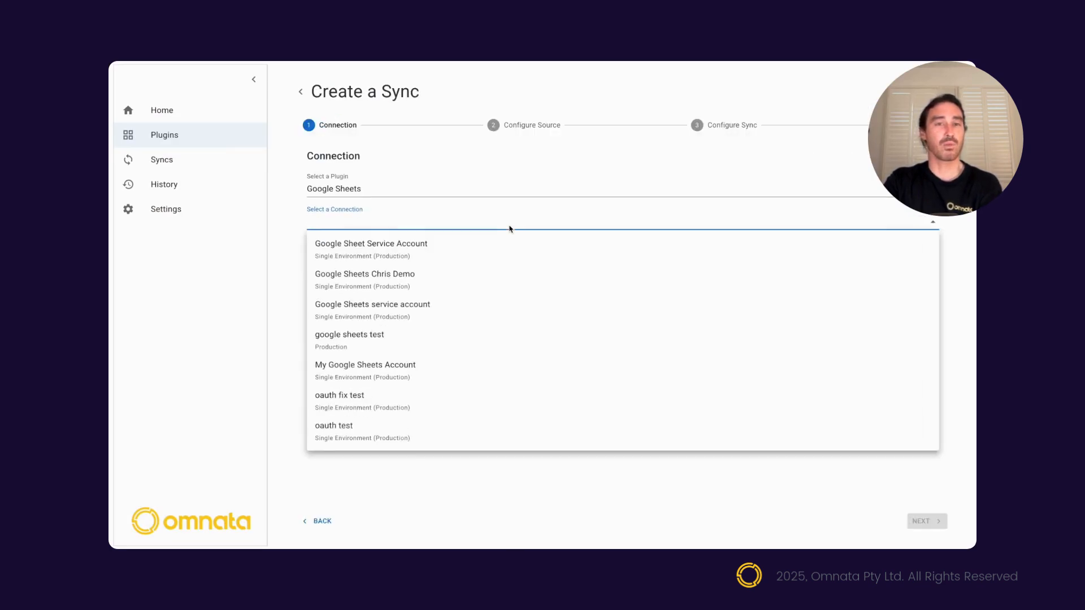
click(495, 274)
click(927, 521)
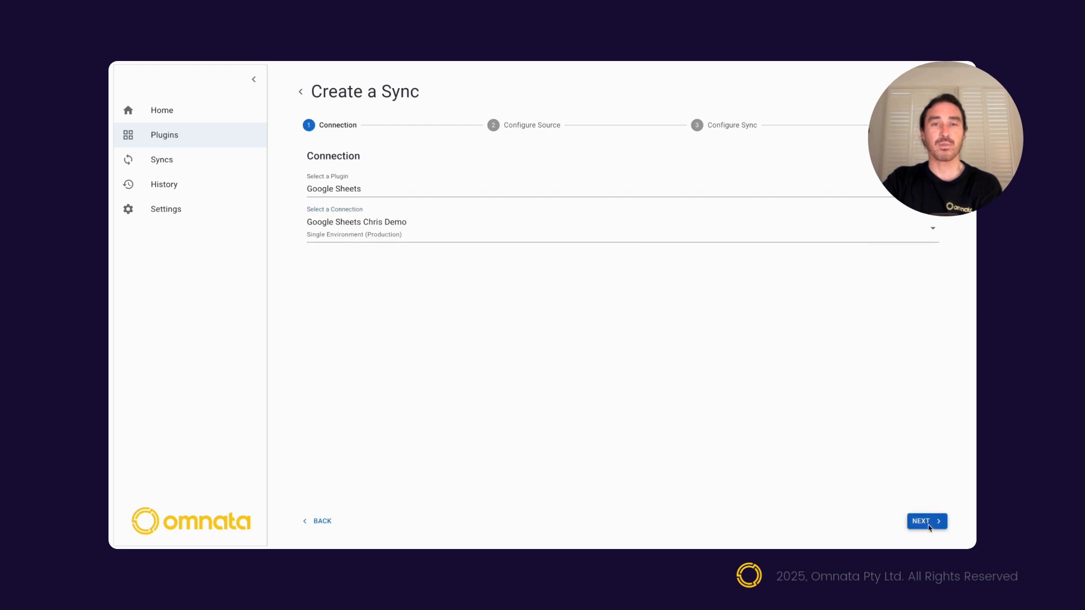
click(453, 277)
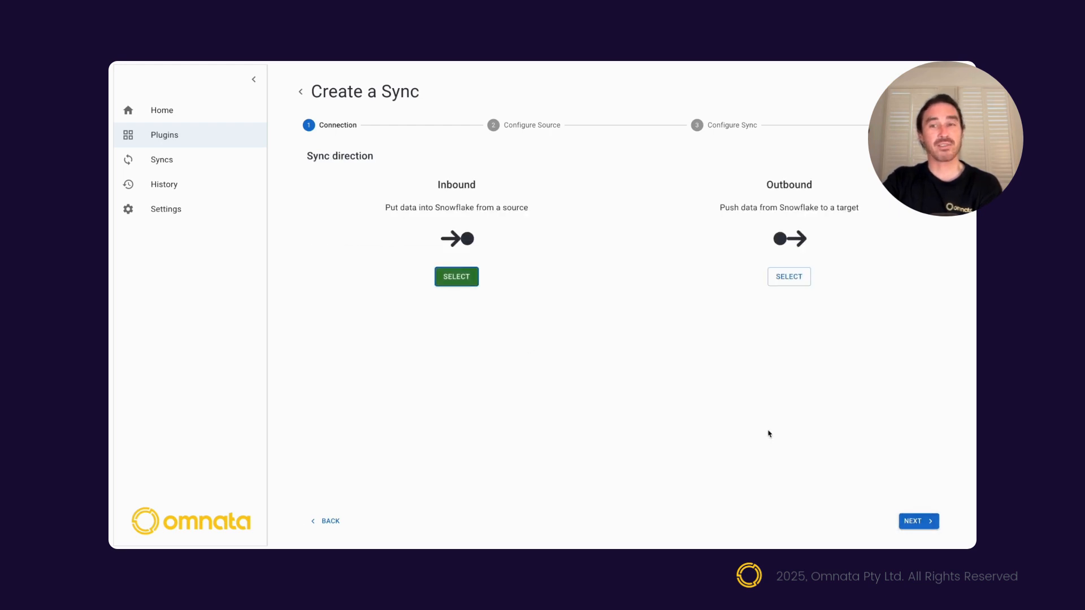
click(926, 522)
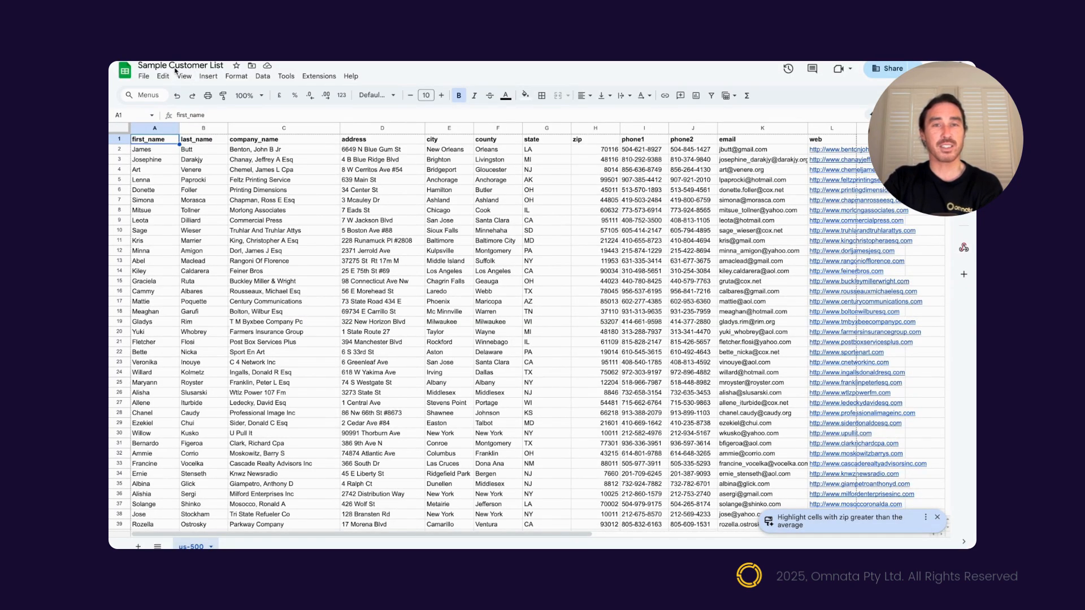
Look through the Sample Customer List sheet and choose it as the sync's source spreadsheet
scroll(358, 304, down, 15)
scroll(358, 304, down, 20)
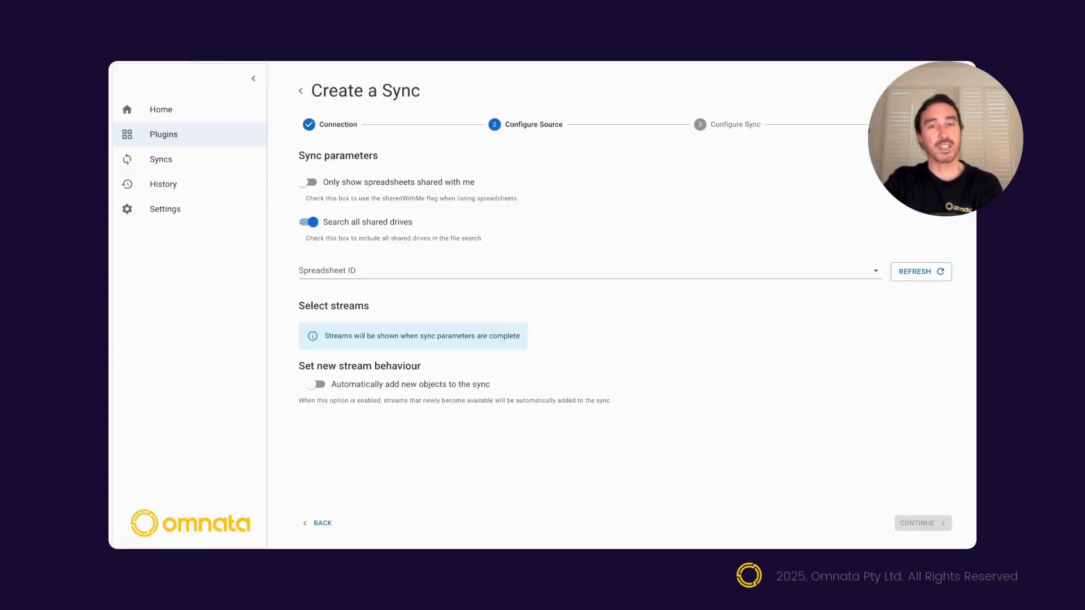
click(381, 272)
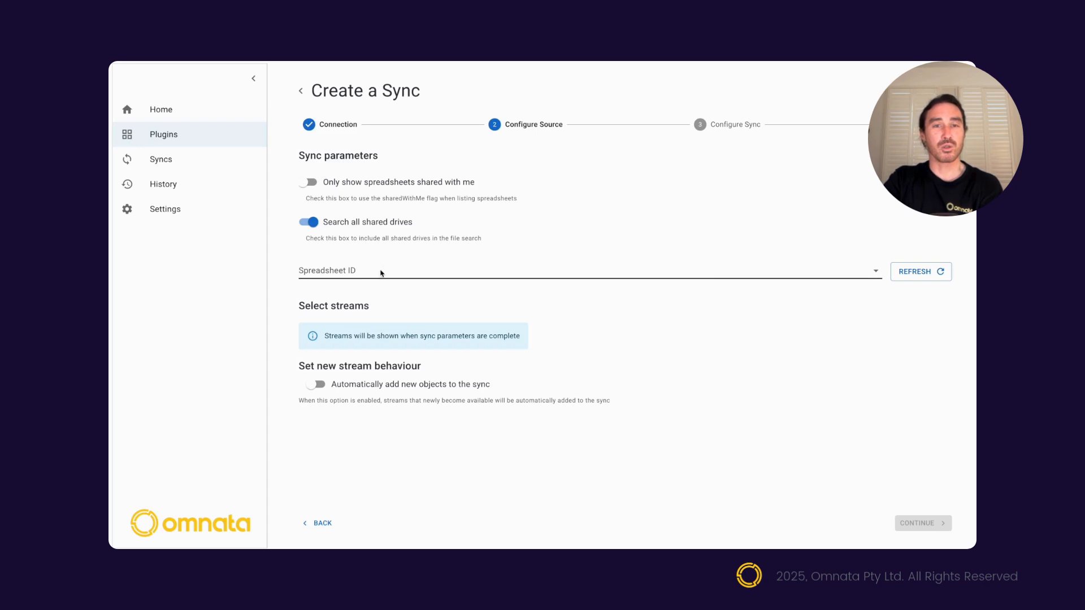
click(341, 494)
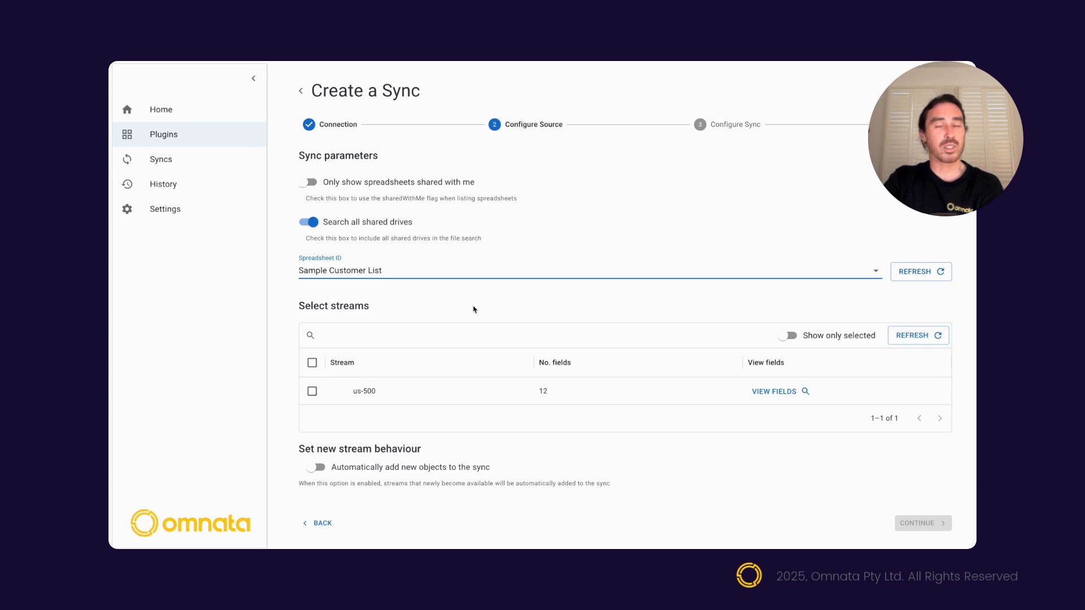
Include the us-500 stream in the sync, review its fields, and continue to the sync configuration
click(312, 363)
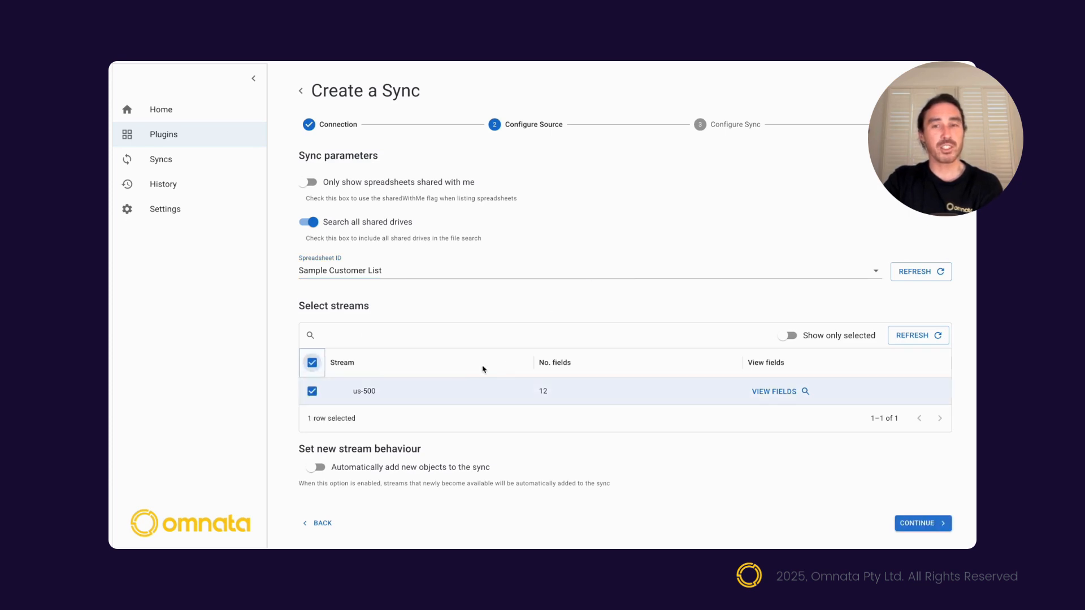
click(777, 391)
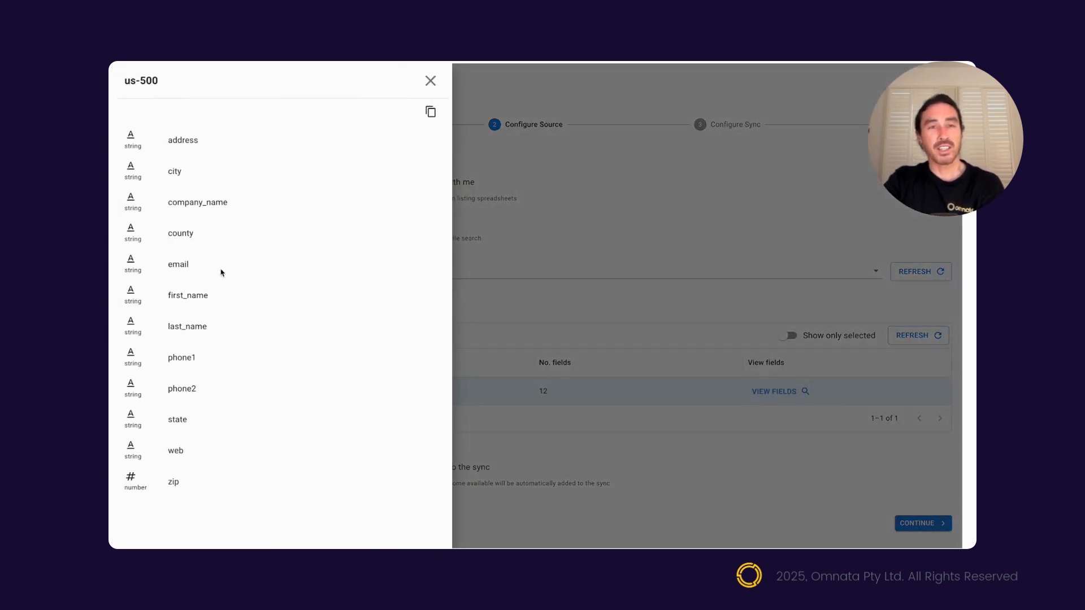
click(430, 80)
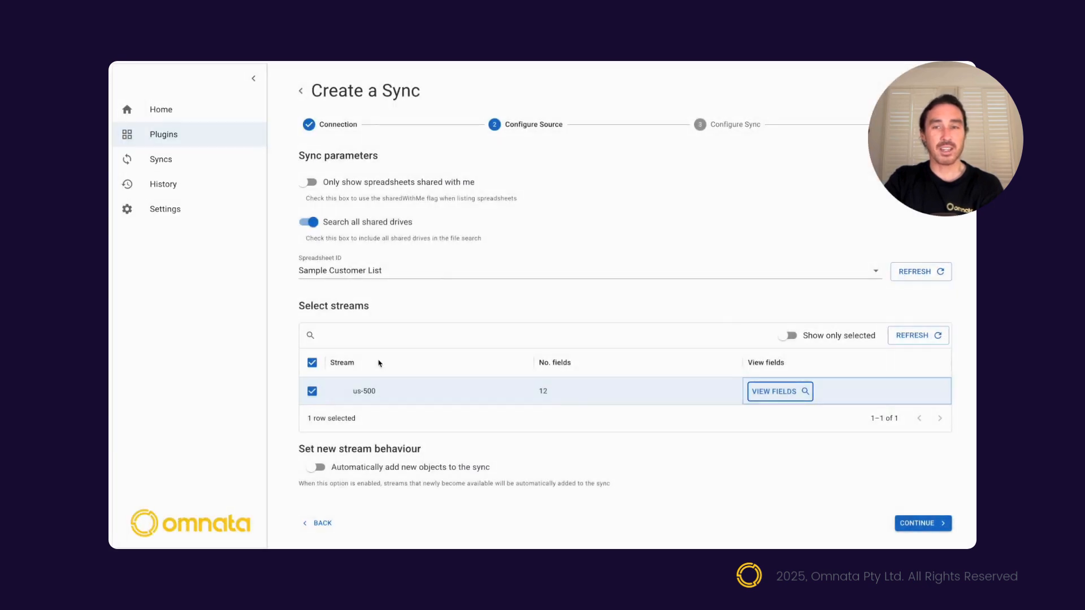
click(923, 525)
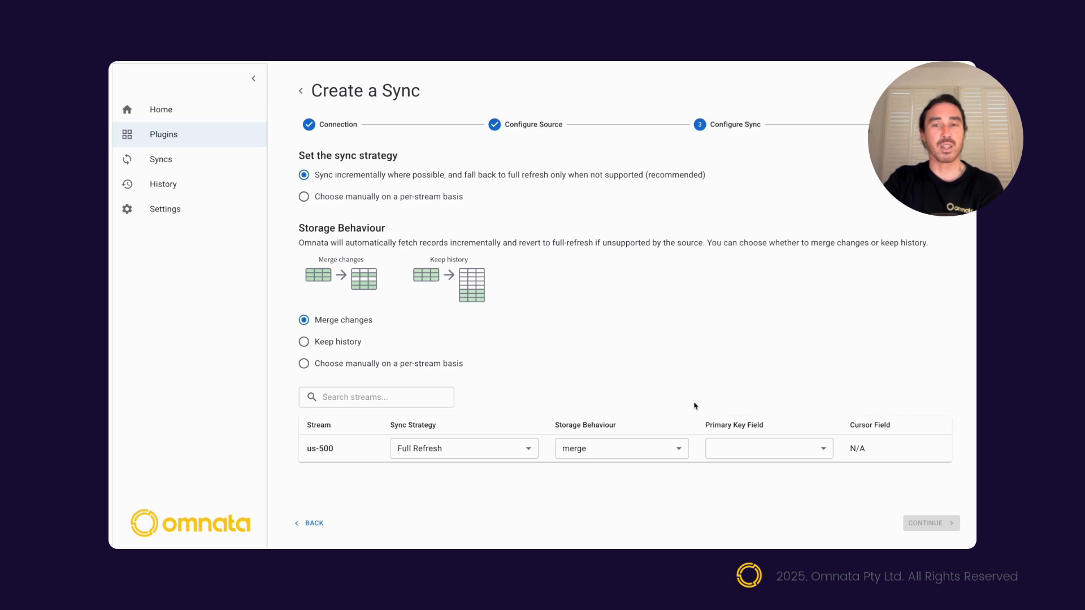
Set email as the primary key field of the us-500 stream and continue to the final setup page
click(735, 448)
click(738, 396)
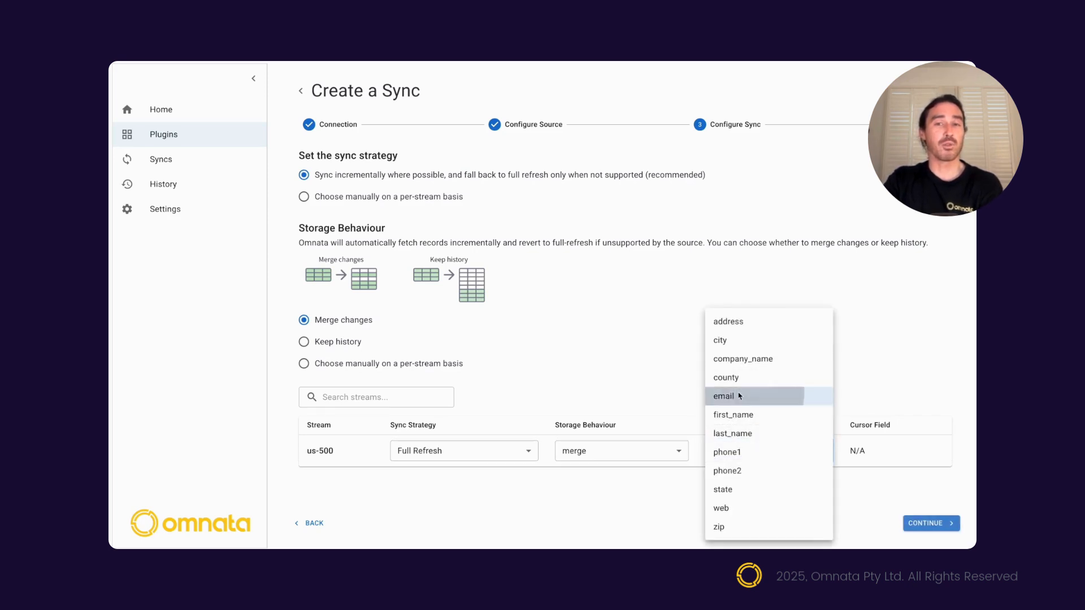
click(890, 383)
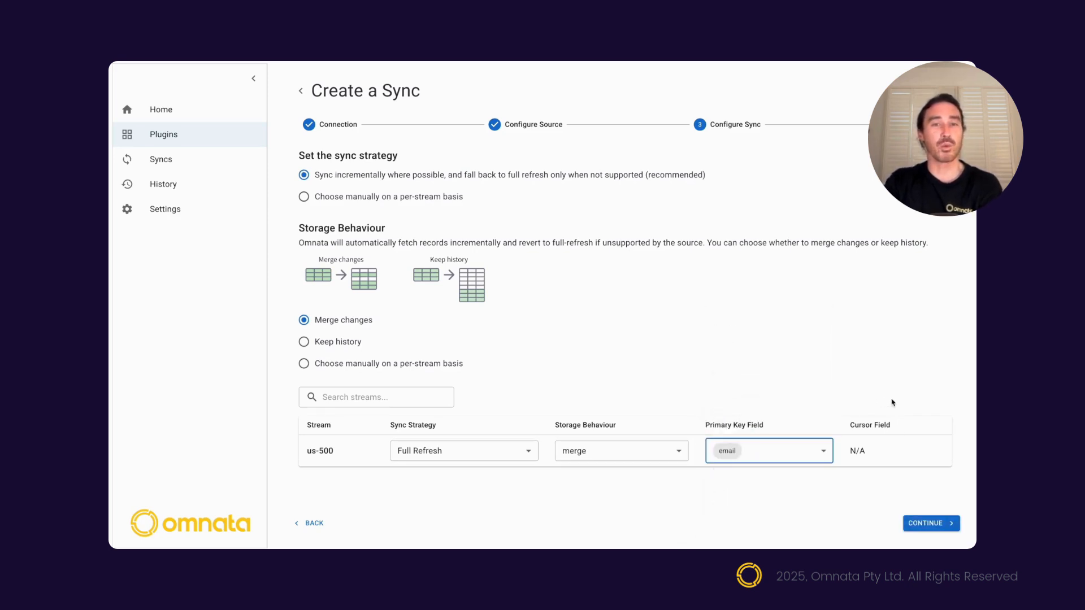
click(937, 530)
Name the sync "Sample Customer List to Snowflake"
scroll(734, 271, down, 1)
scroll(734, 271, up, 1)
drag(298, 180, 375, 180)
text(Sample Cuso)
key(BackSpace)
text(tomer List)
key(Delete)
key(Delete)
key(Delete)
key(Delete)
key(Delete)
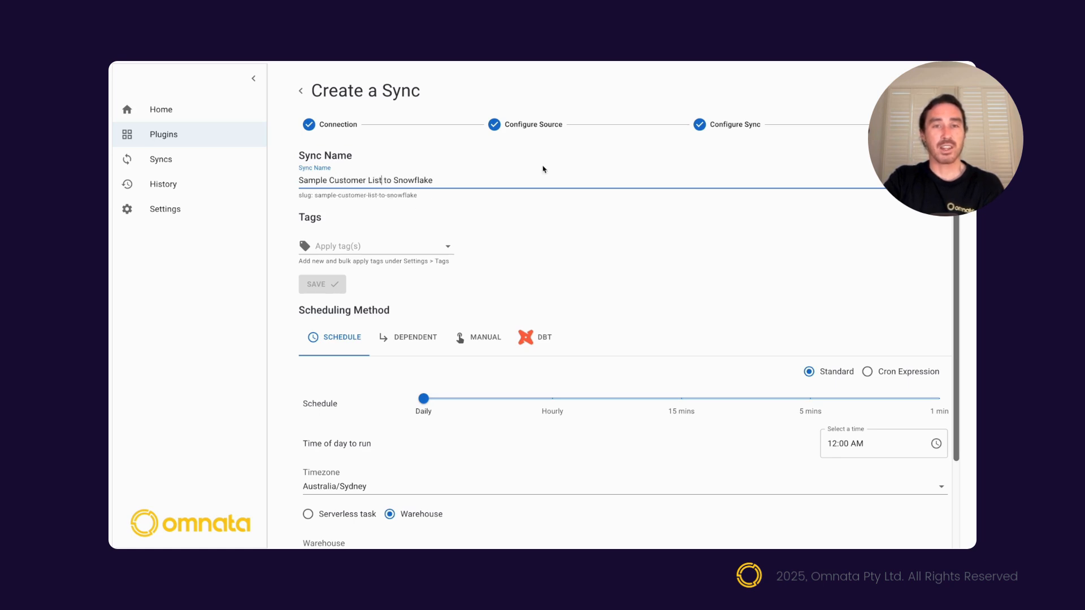
Start the sync with its default schedule settings and trigger an immediate run
scroll(644, 229, down, 2)
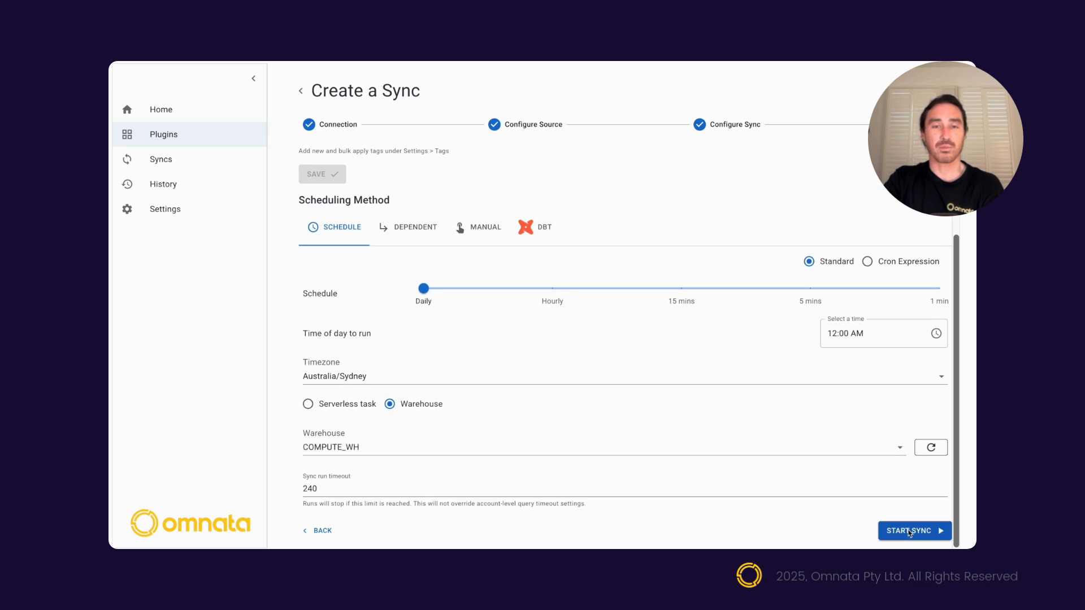
click(910, 531)
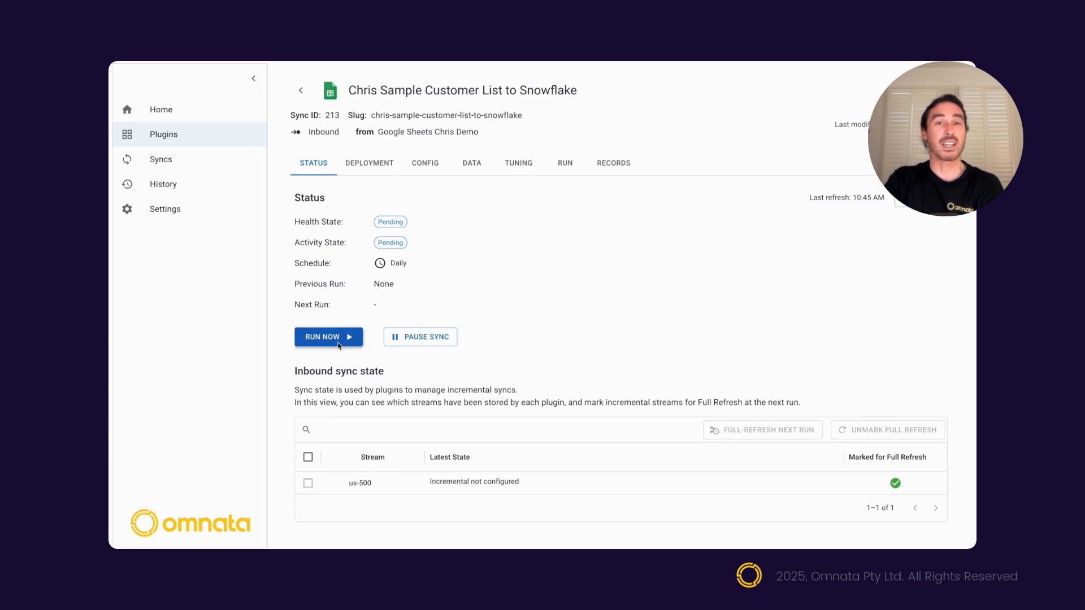
click(338, 346)
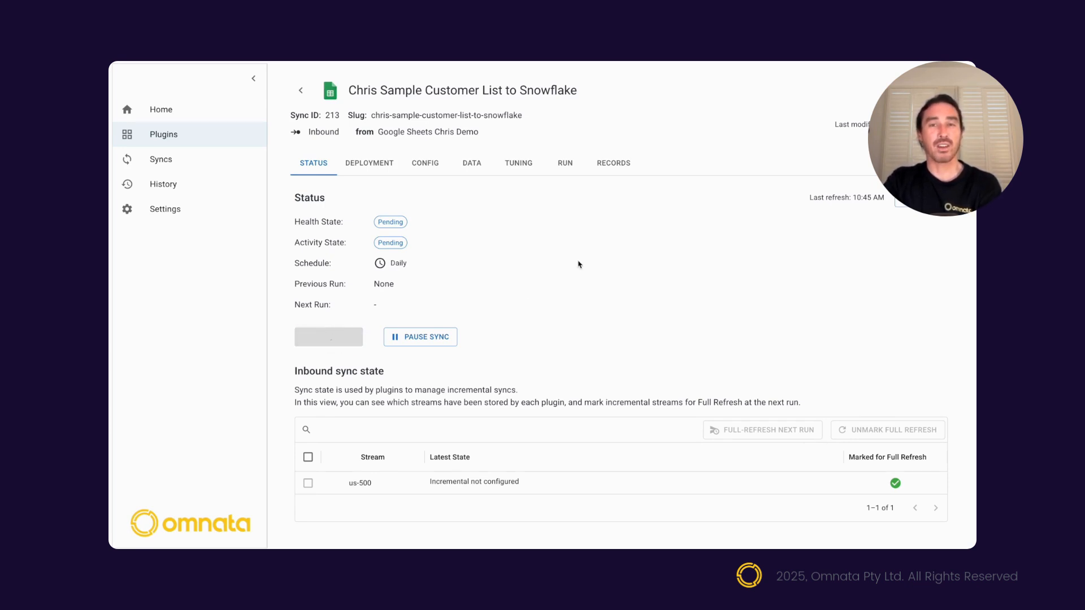
Refresh the sync run history and examine the details of the latest run
click(564, 165)
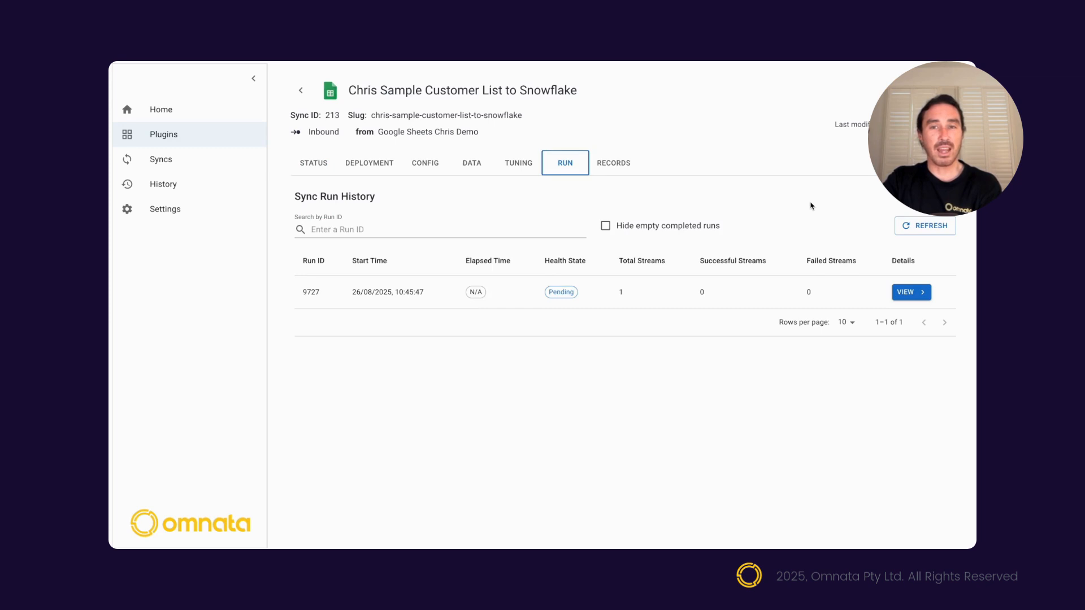
click(921, 225)
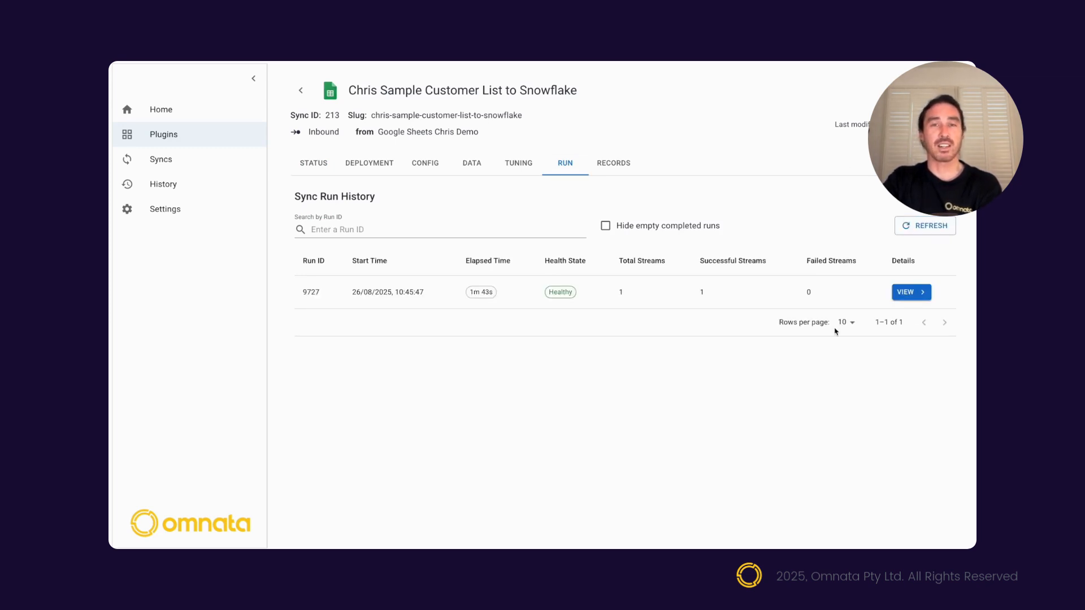
click(910, 292)
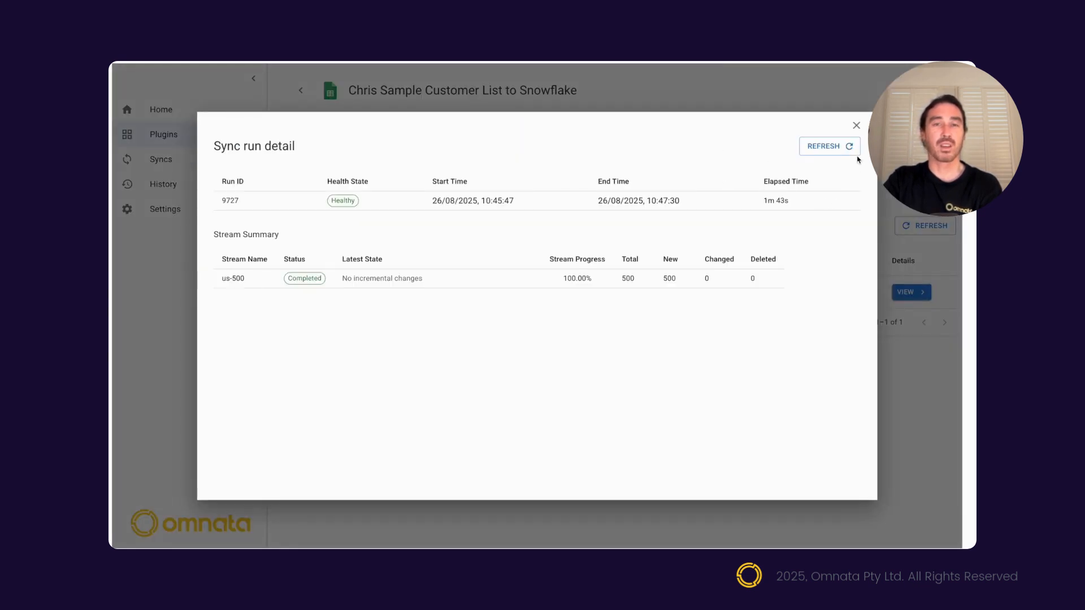
Close the run details and filter the sync history overview to the Google Sheets plugin
click(856, 125)
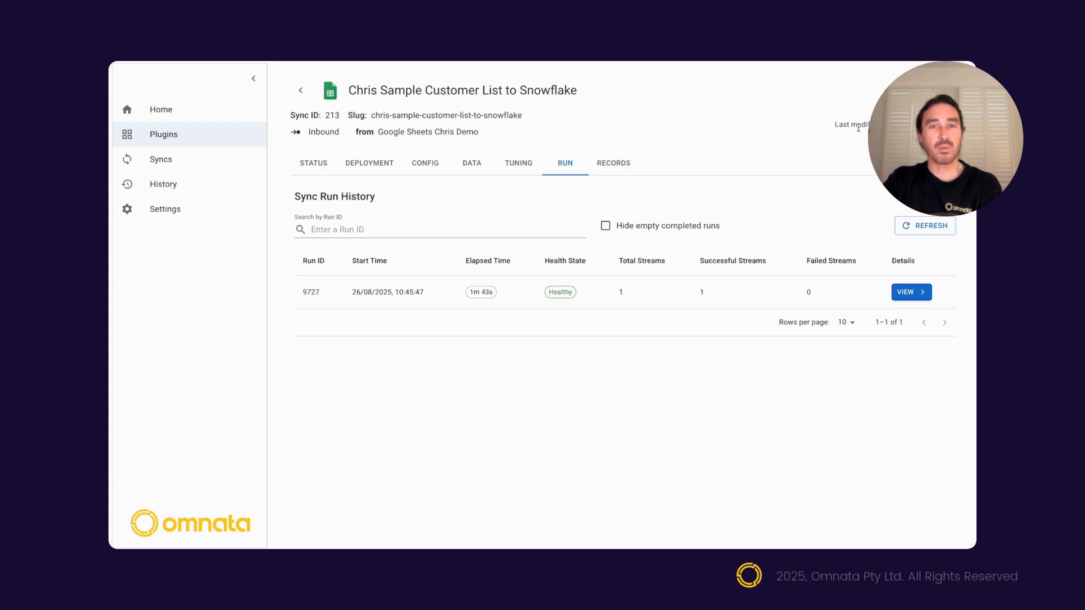
click(165, 191)
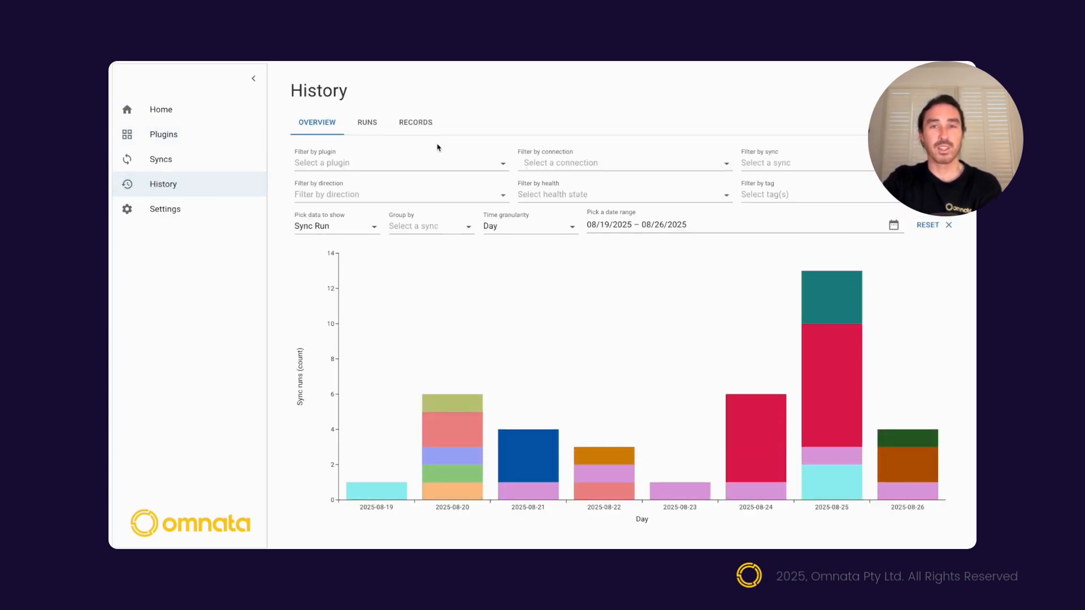
click(448, 169)
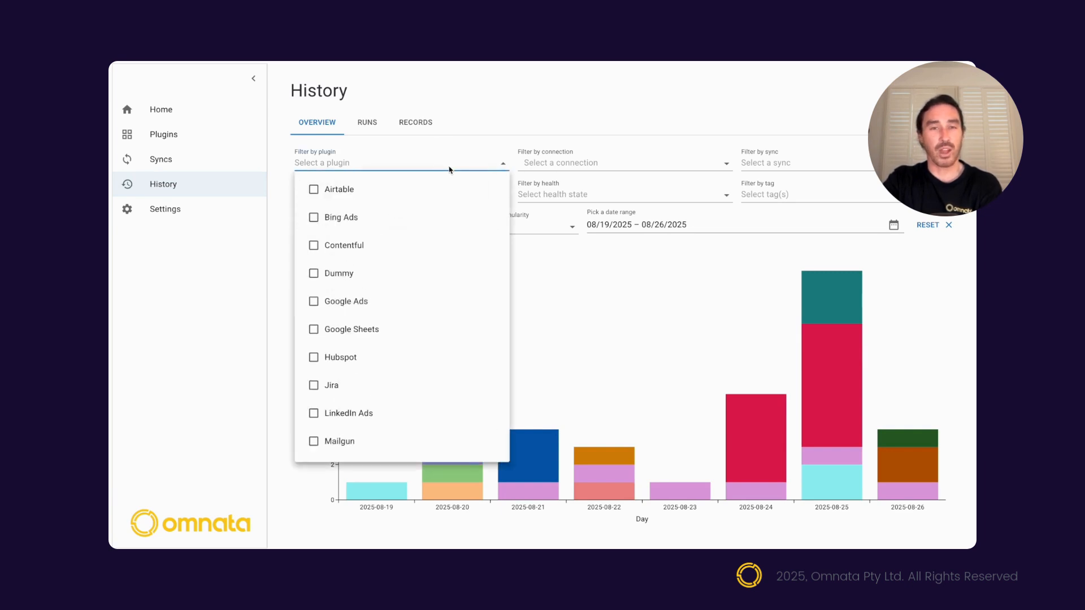
click(332, 333)
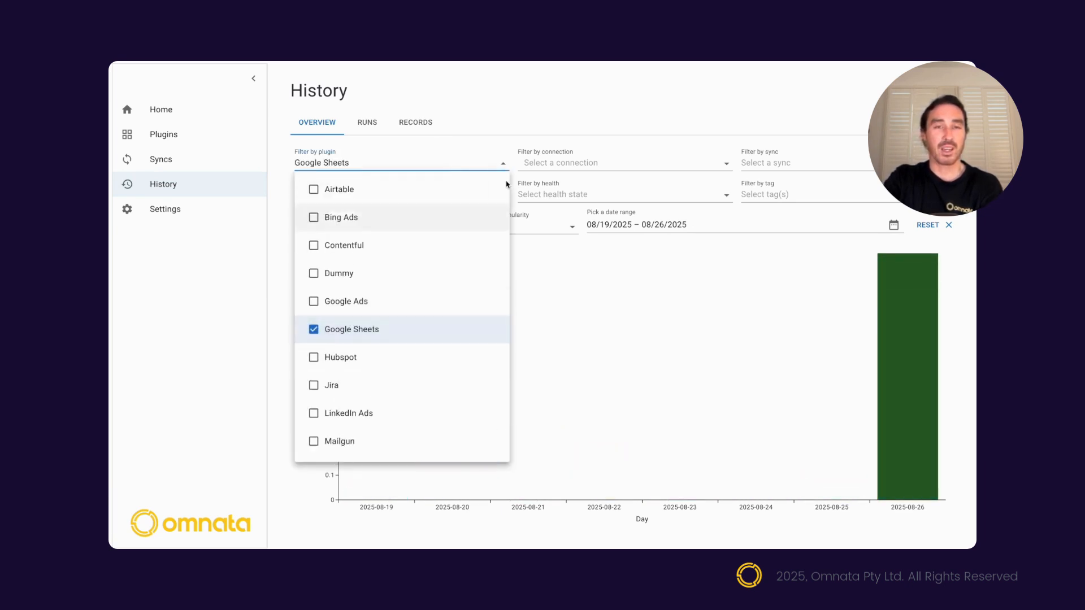
click(527, 122)
Chart the total sync time in the history overview, and switch the chart to records synced
click(360, 229)
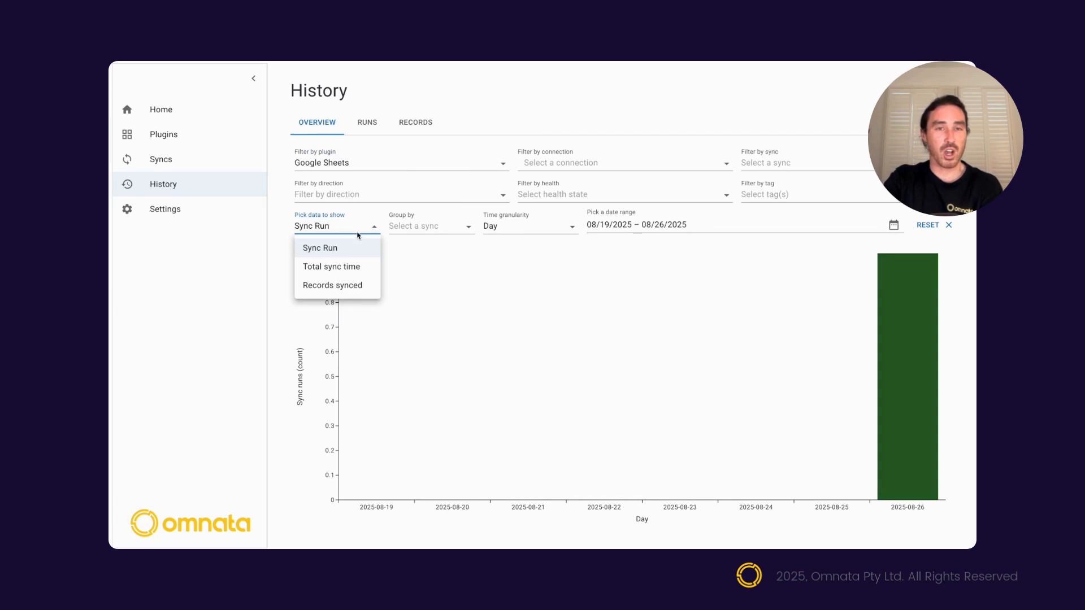
click(353, 266)
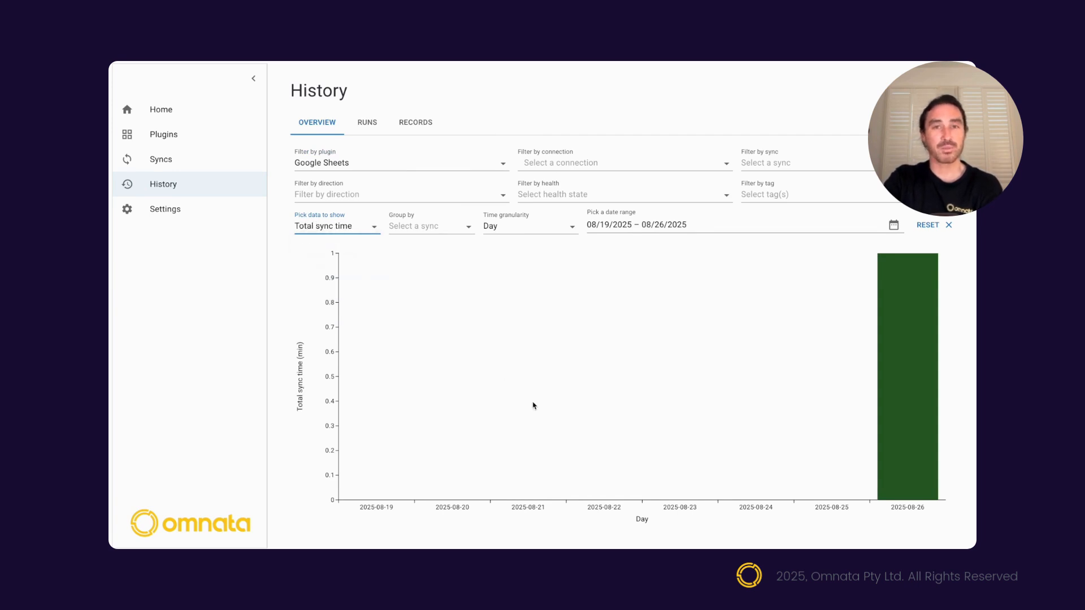
click(355, 232)
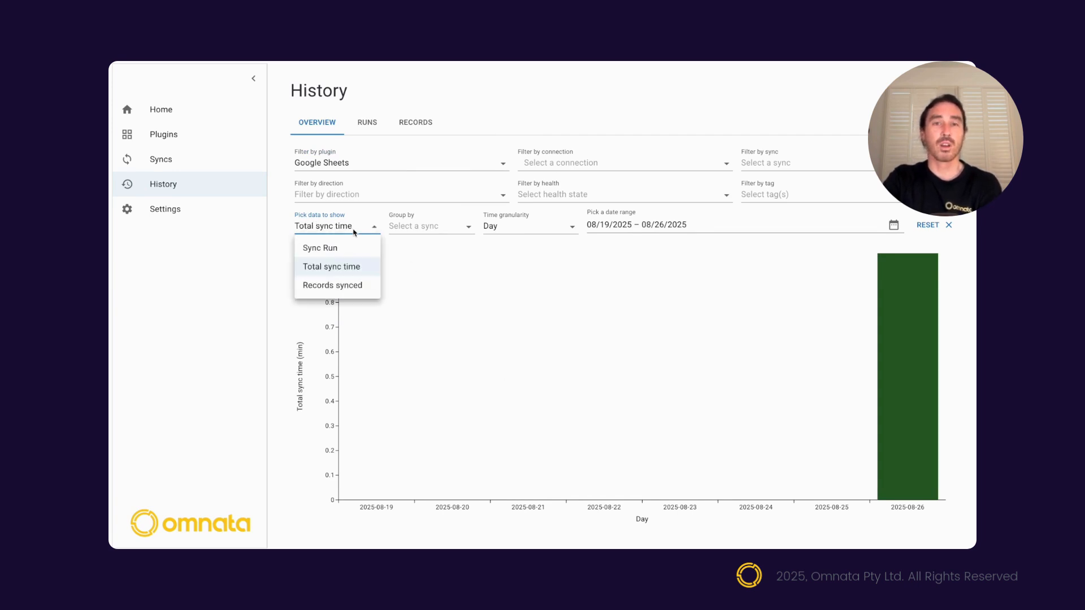
click(352, 287)
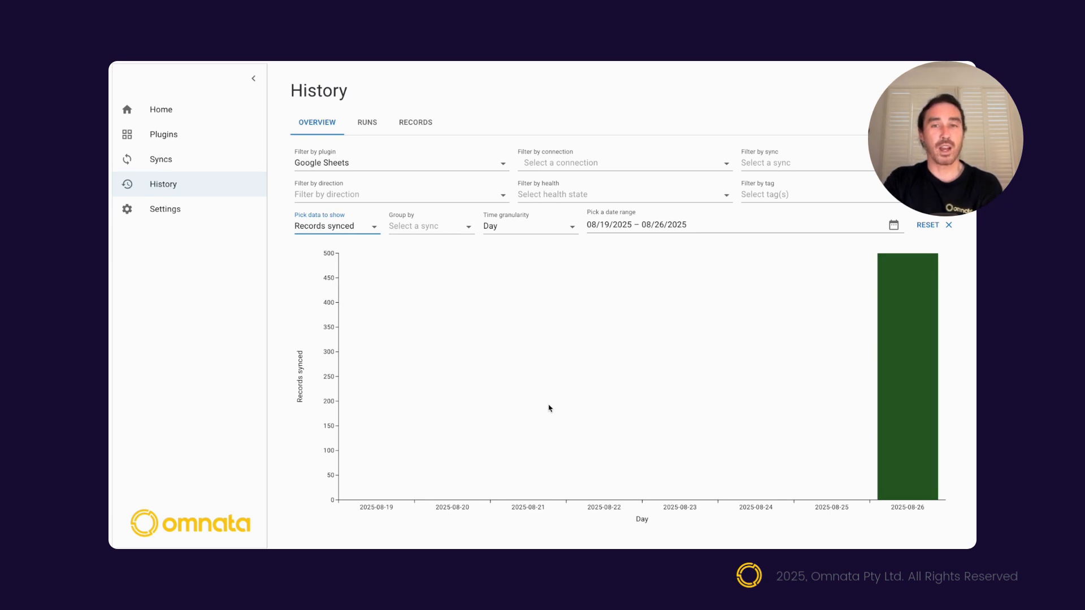
Filter the history of runs to the Google Sheets plugin and the demo connection, and view the sync run's details
click(367, 128)
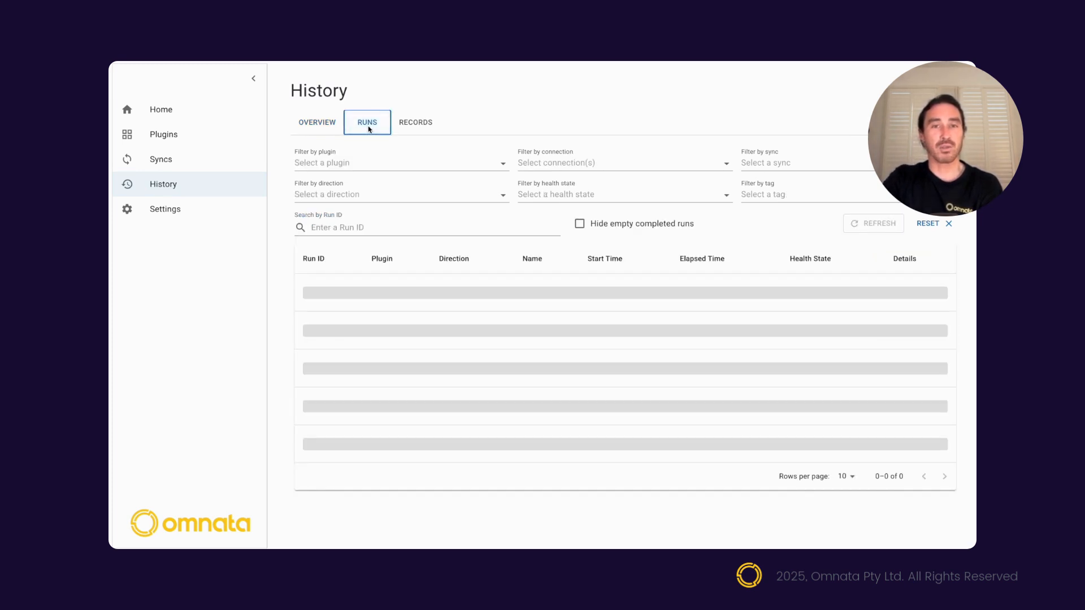
click(382, 169)
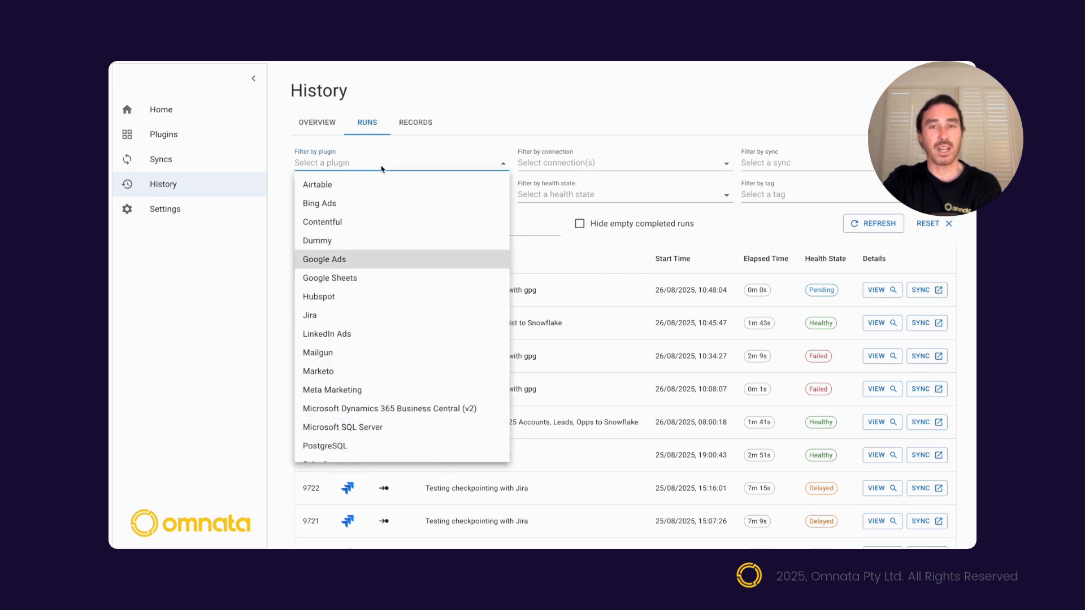
click(346, 278)
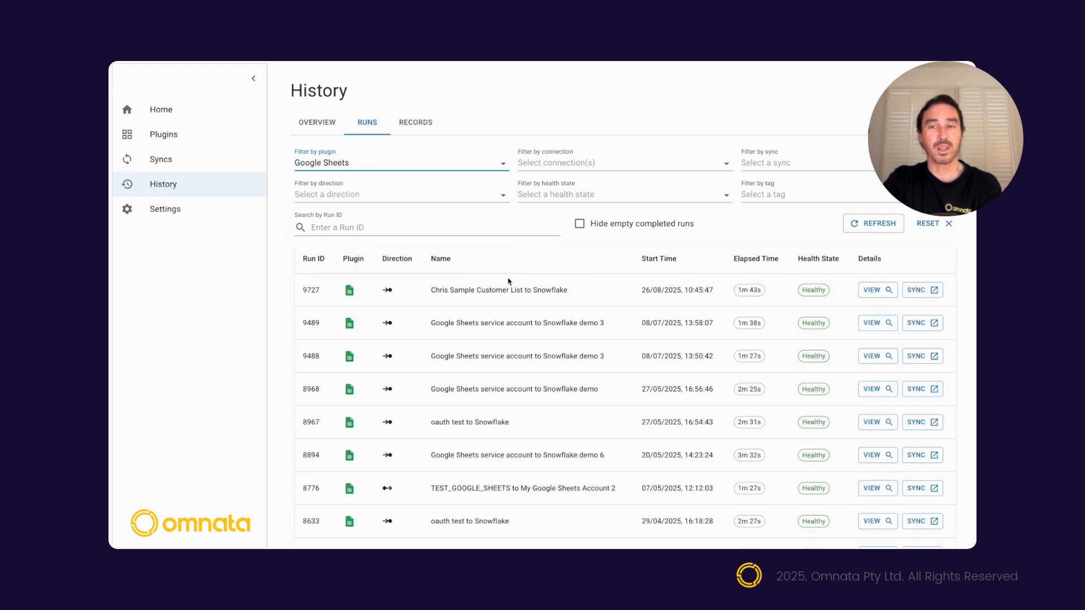
click(667, 164)
click(597, 220)
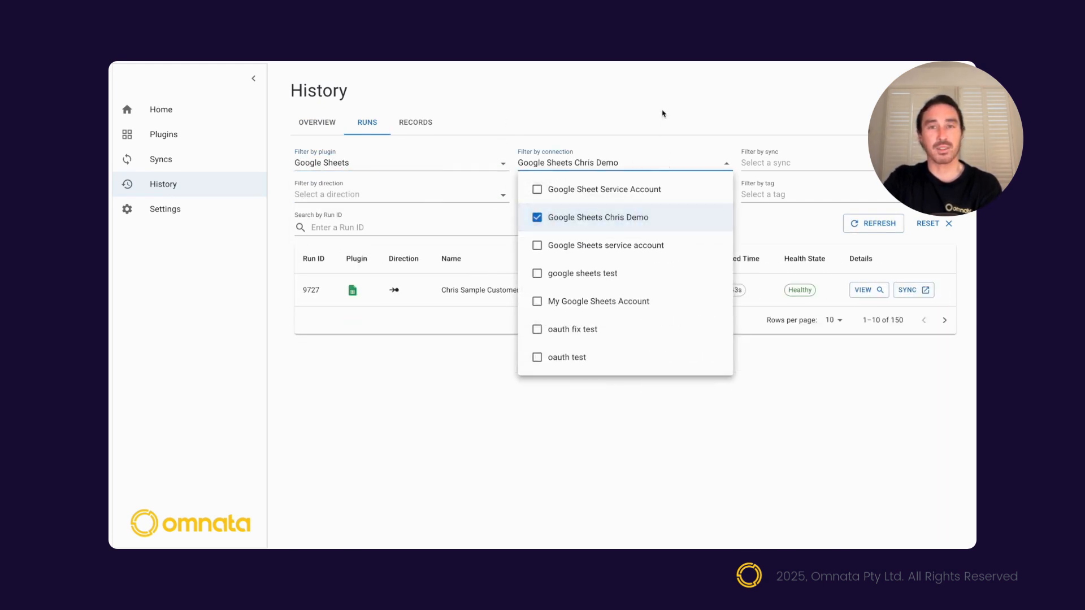
click(662, 111)
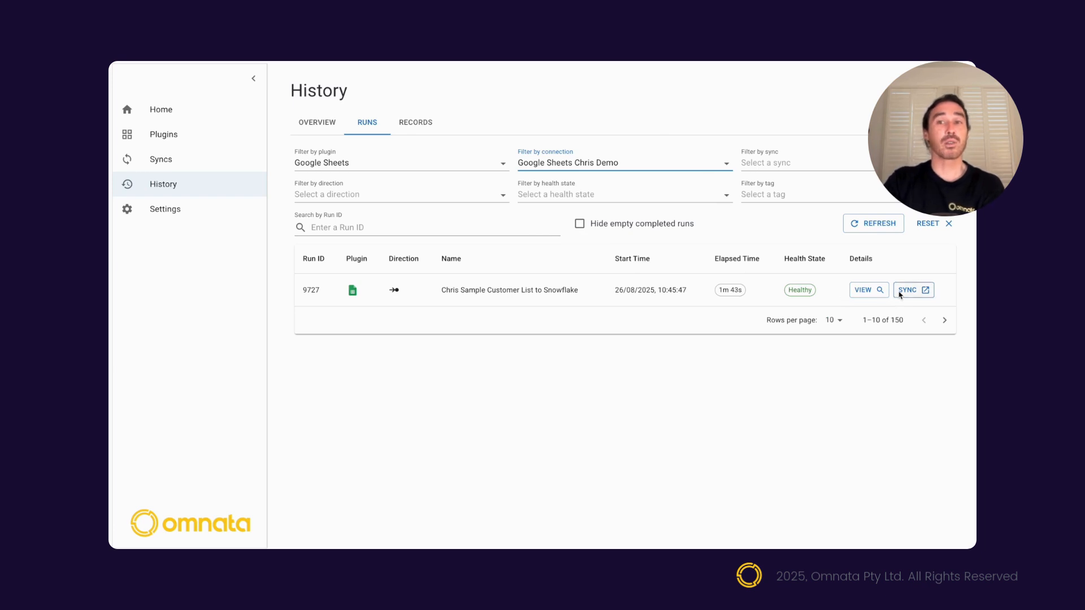
click(865, 296)
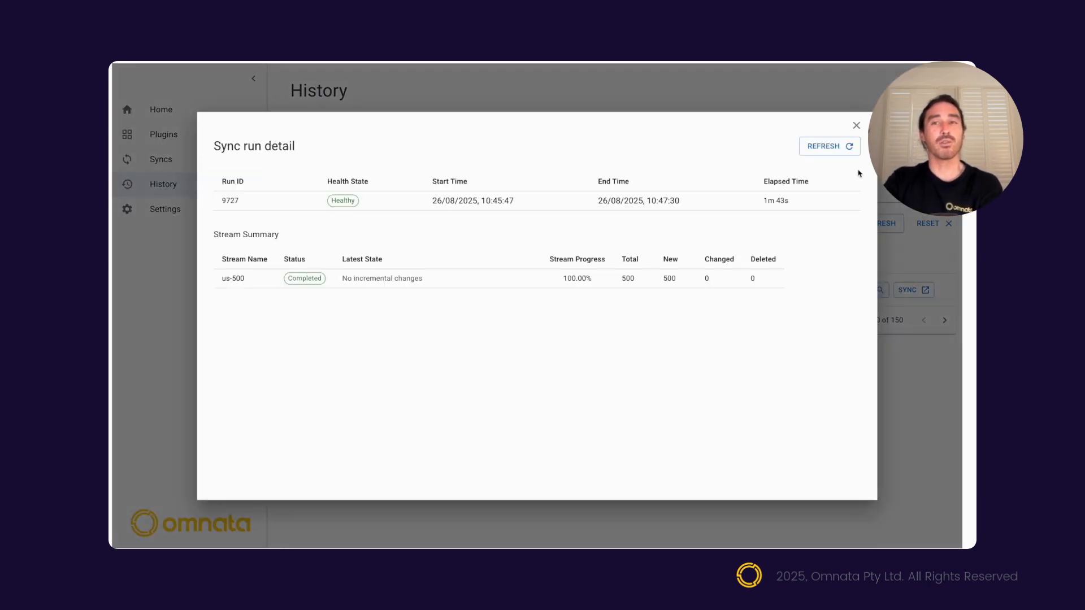
click(856, 126)
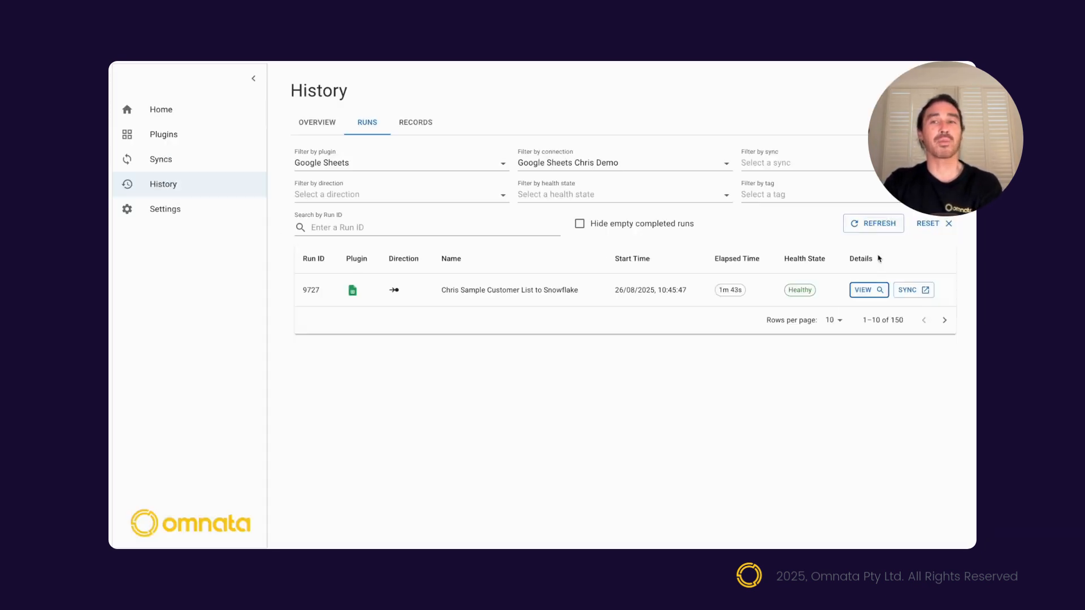
Search the history of individual records for a customer's email copied from the source spreadsheet, and open the matching record's history
click(418, 128)
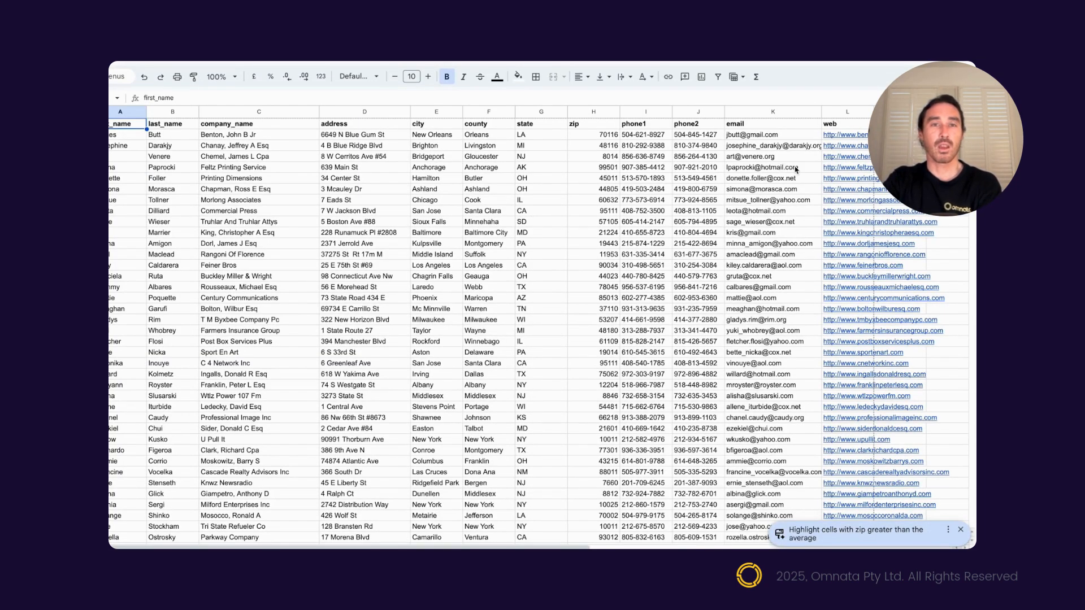
click(763, 179)
key(ctrl+c)
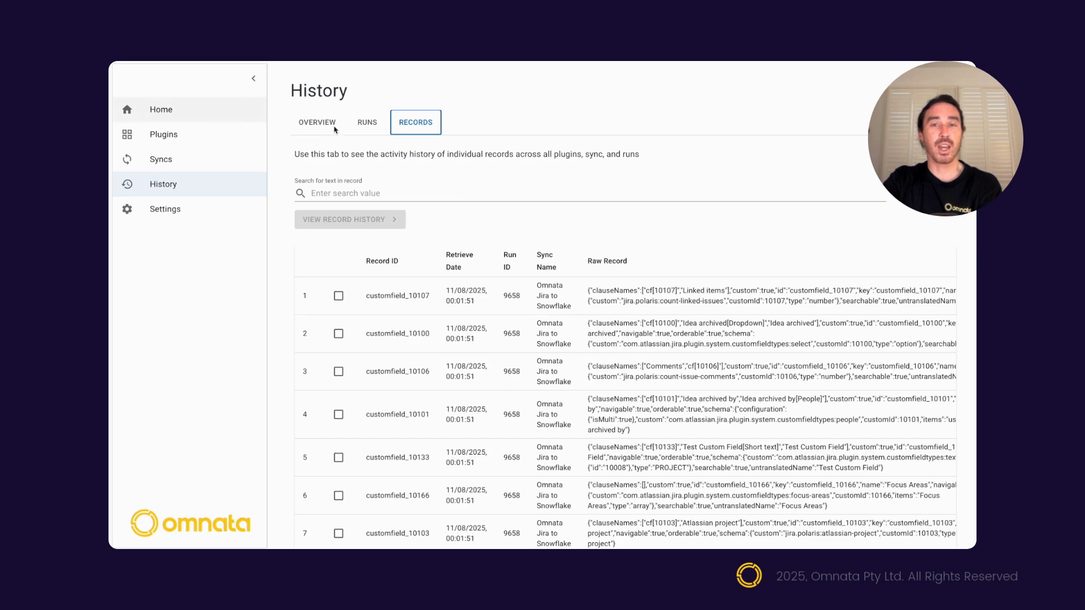
click(428, 195)
key(ctrl+v)
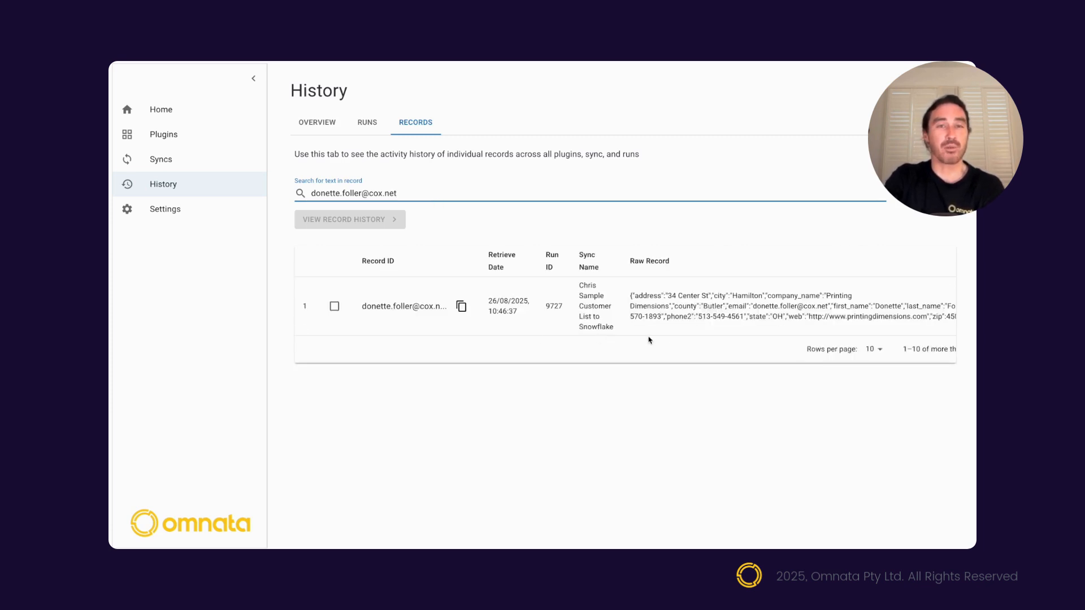
click(334, 306)
click(349, 220)
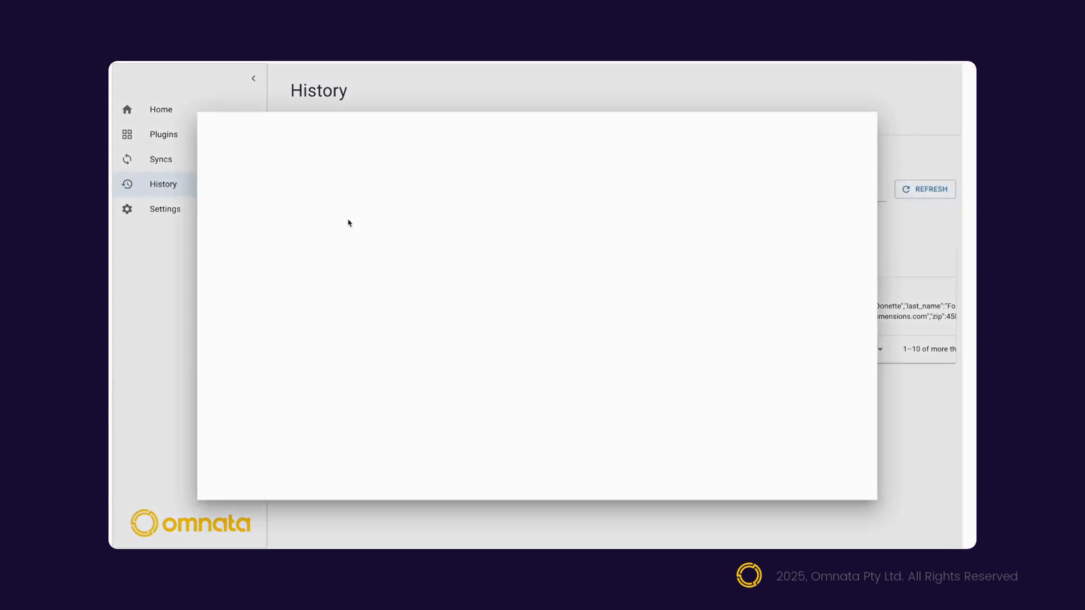